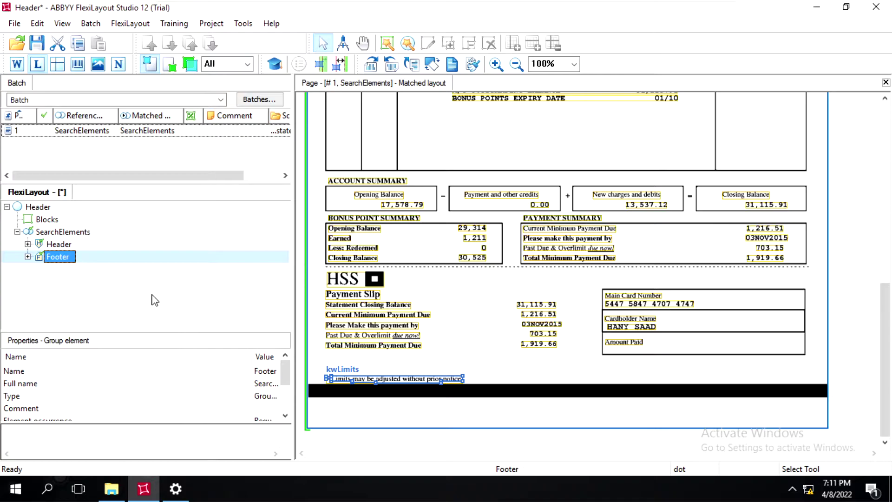
- Add a Static Text element under SearchElements and name it kwTotalDue
right_click(71, 234)
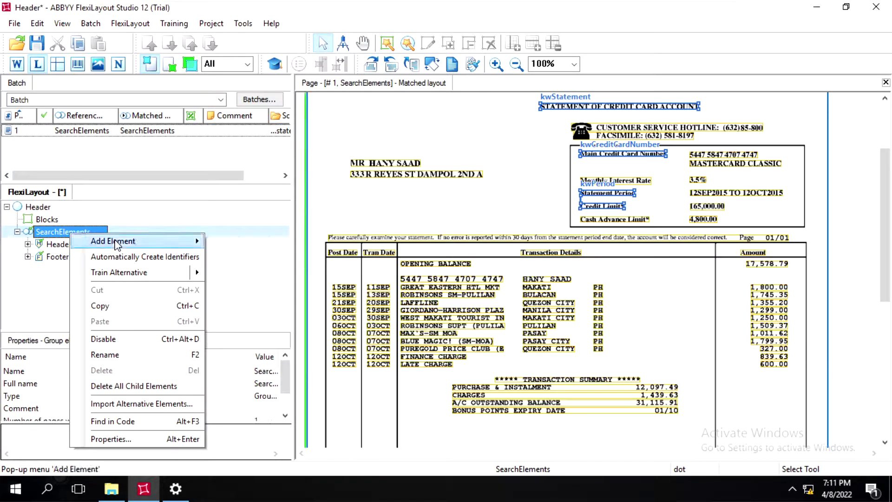
mouse_move(118, 243)
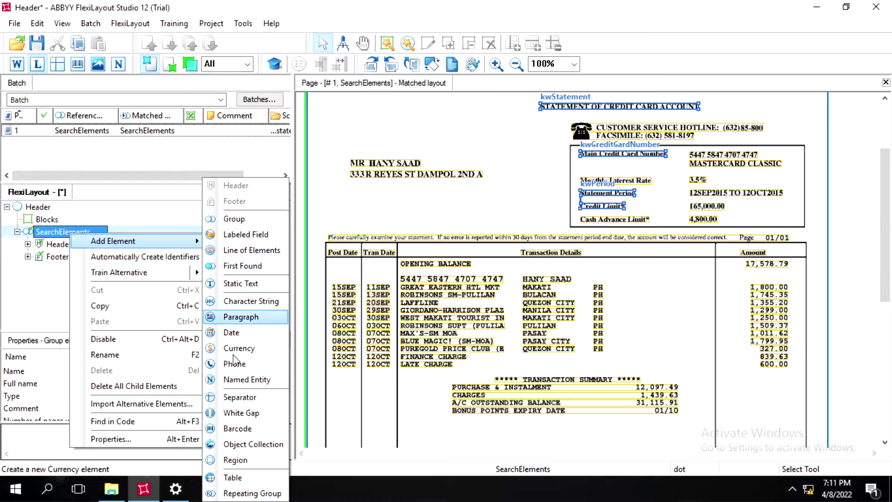
left_click(239, 284)
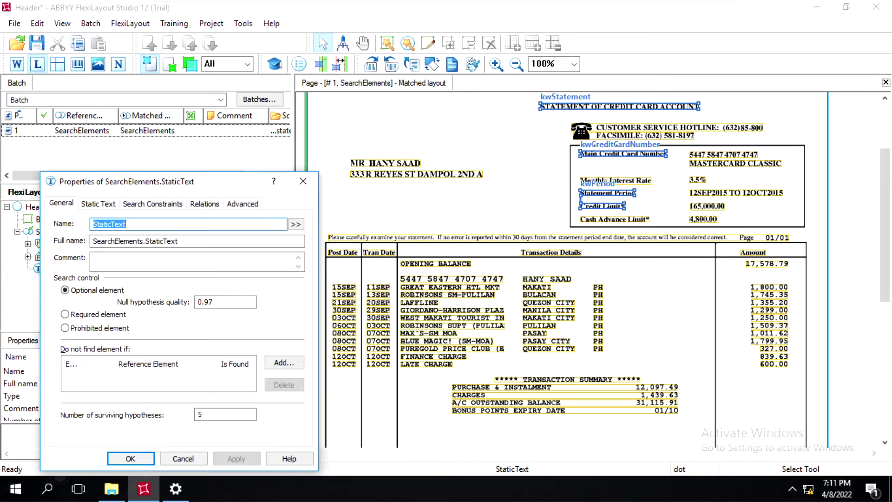
scroll(553, 310, "down", 5)
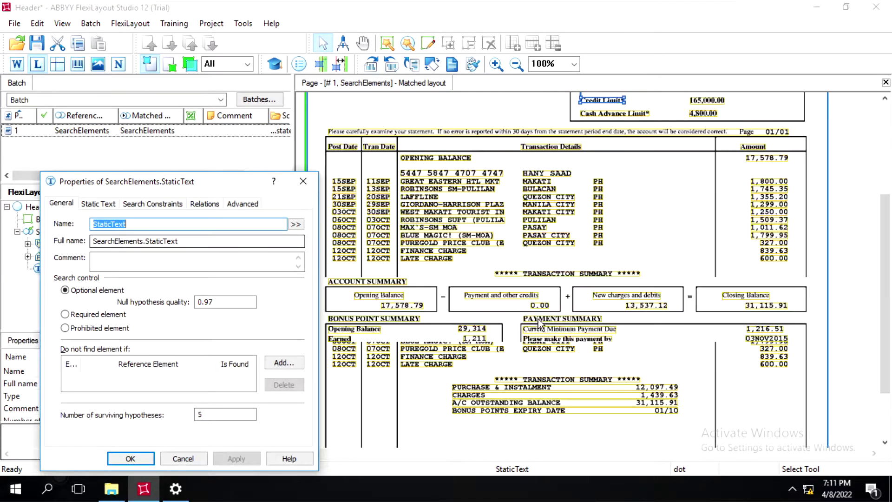
scroll(622, 341, "down", 2)
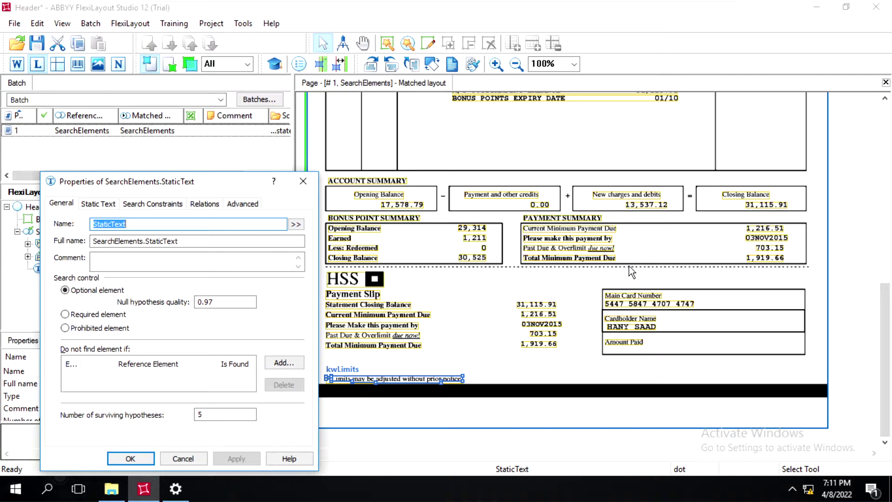
type("kw")
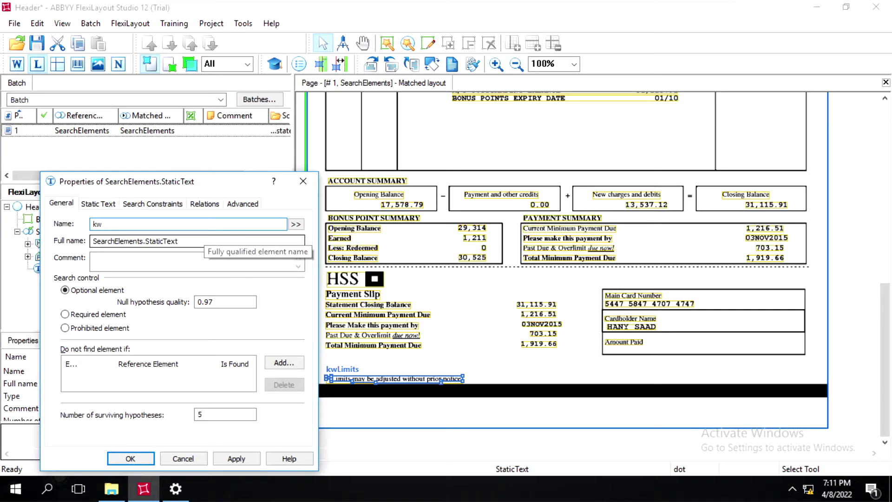
type("TotalDue")
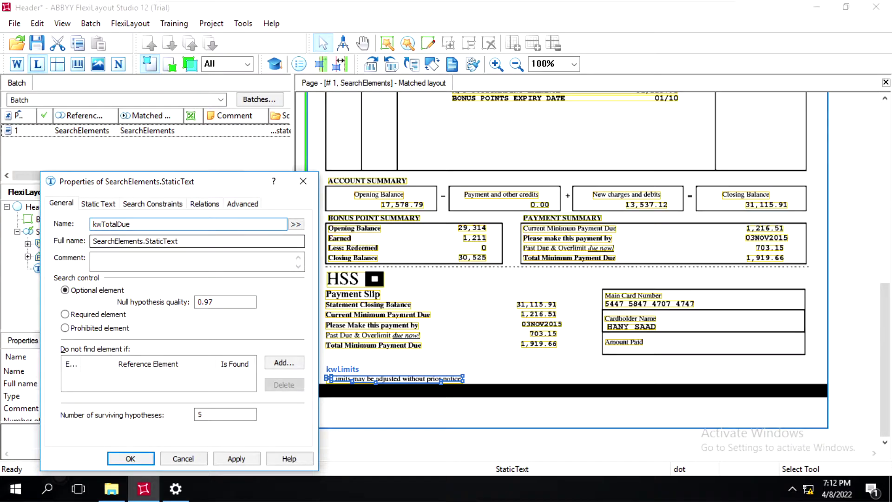
- Set the kwTotalDue search text to "Total Minimum Payment Due" with spaces taken into account, and save the element's properties
left_click(107, 203)
left_click(558, 263)
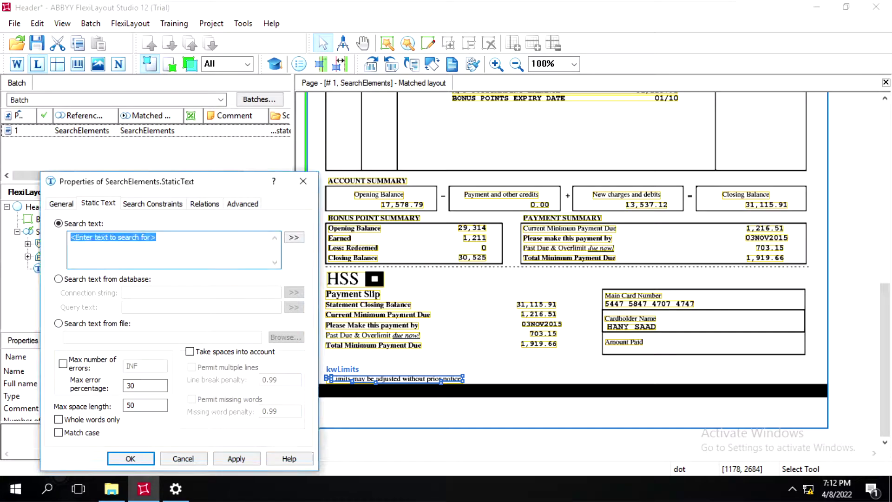
type("Total Minimum Payment Due")
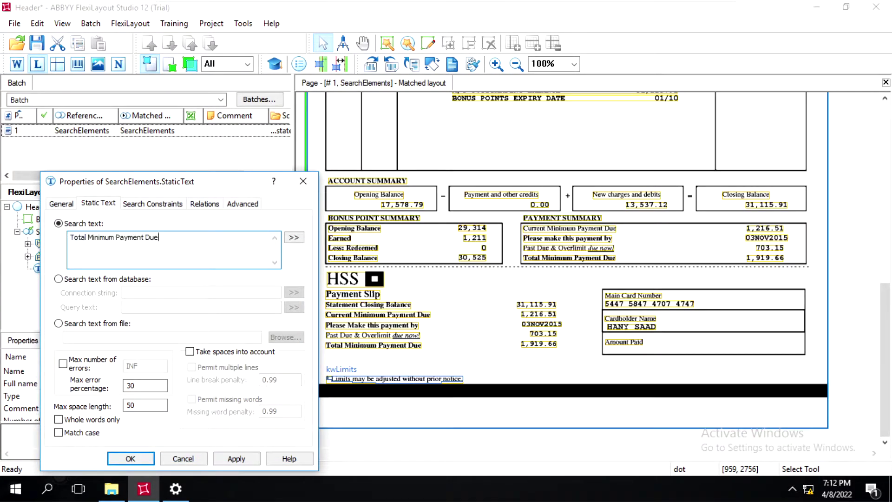
left_click(190, 352)
left_click(228, 460)
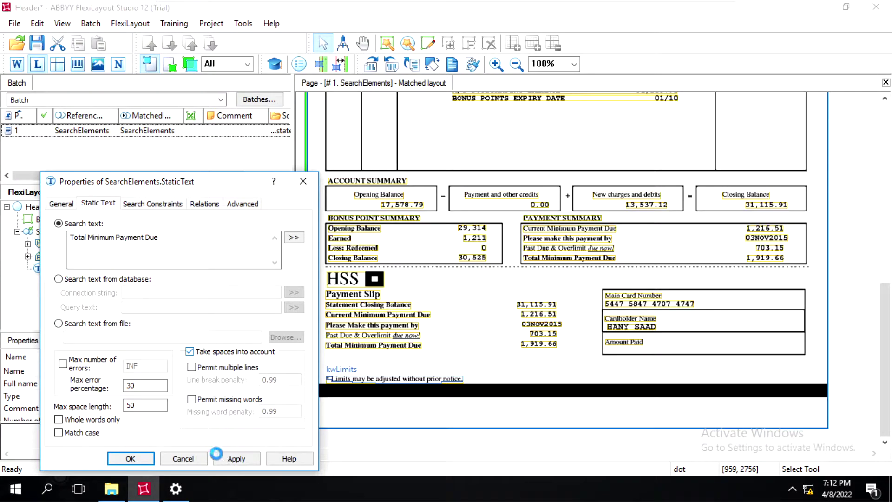
left_click(130, 459)
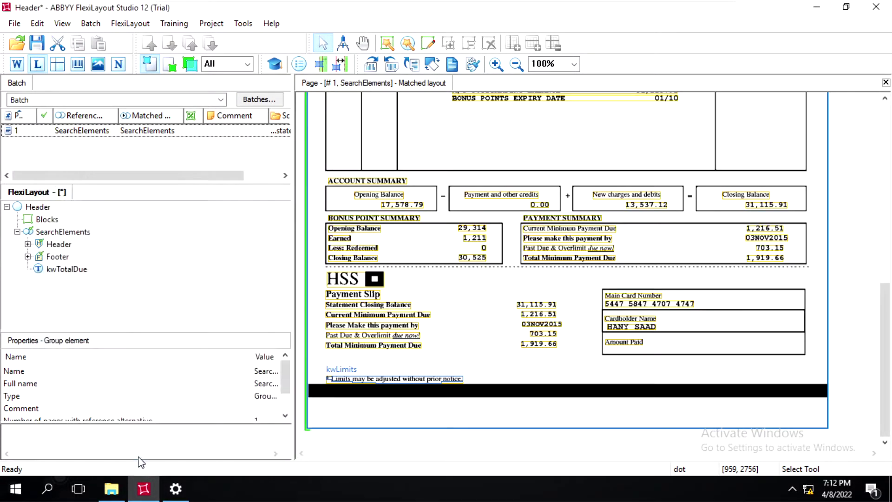
- Match the layout against page 1 and show where the kwTotalDue hypothesis falls on the statement
left_click(71, 132)
double_click(71, 132)
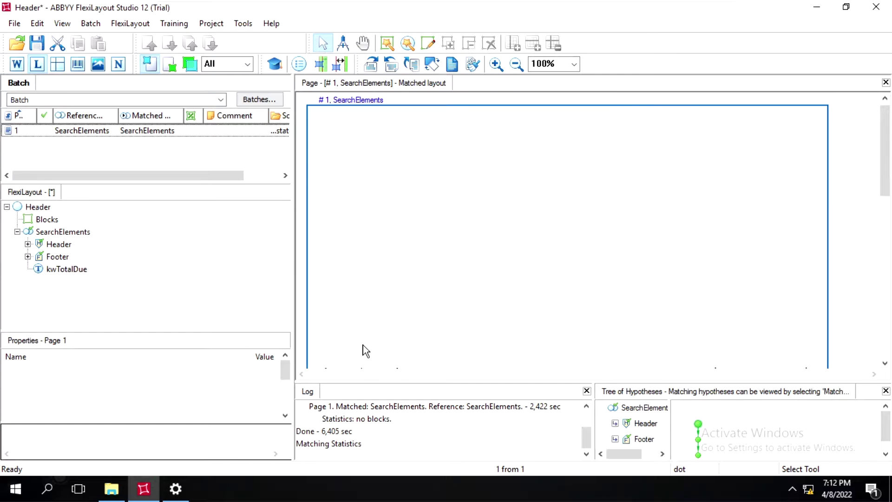
scroll(505, 286, "down", 5)
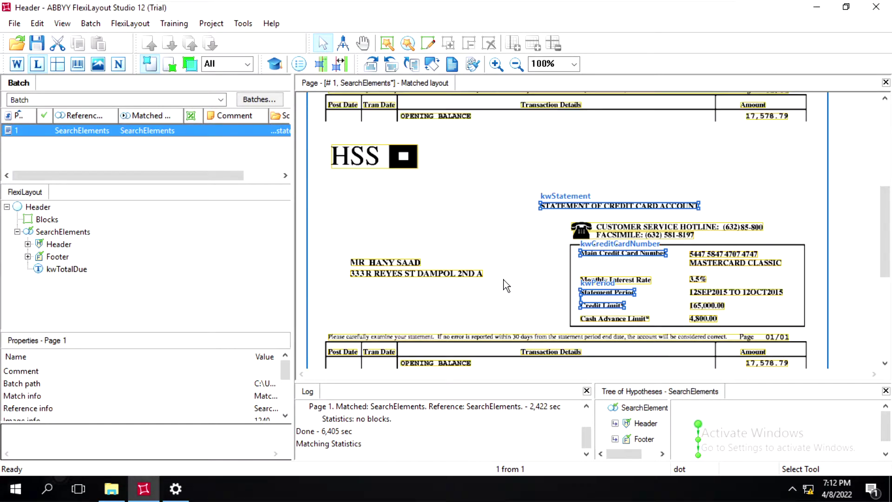
scroll(520, 305, "down", 5)
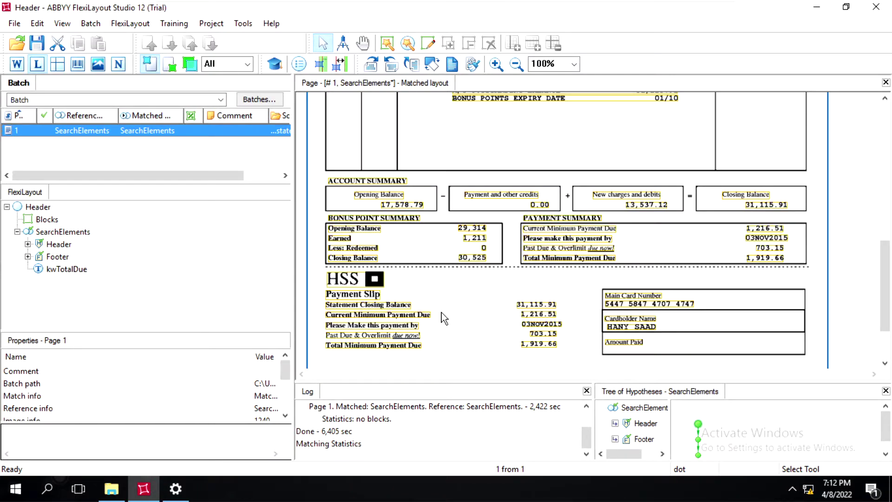
scroll(649, 442, "down", 1)
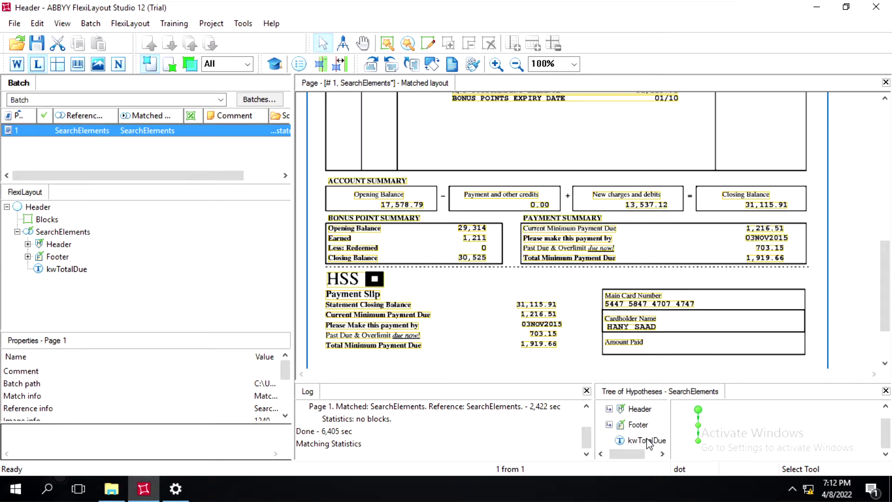
left_click(647, 441)
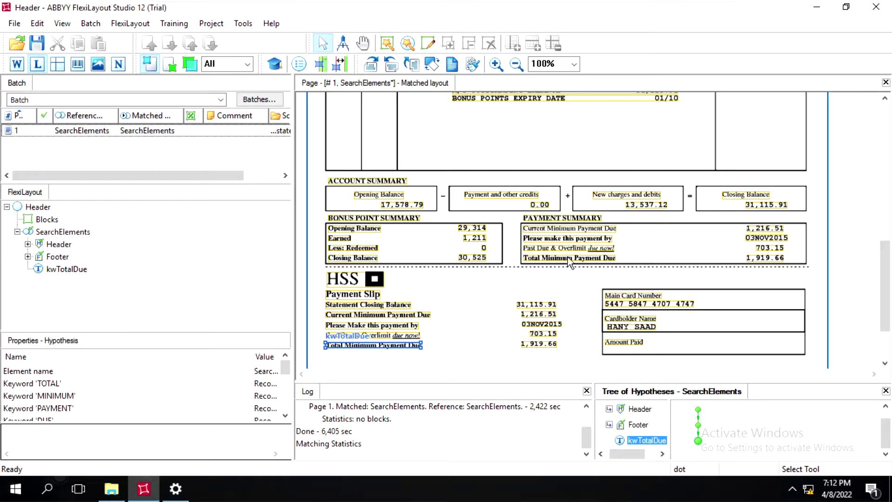
- Restrict kwTotalDue to the occurrence nearest to the page right edge in its relations, and save the properties
double_click(70, 271)
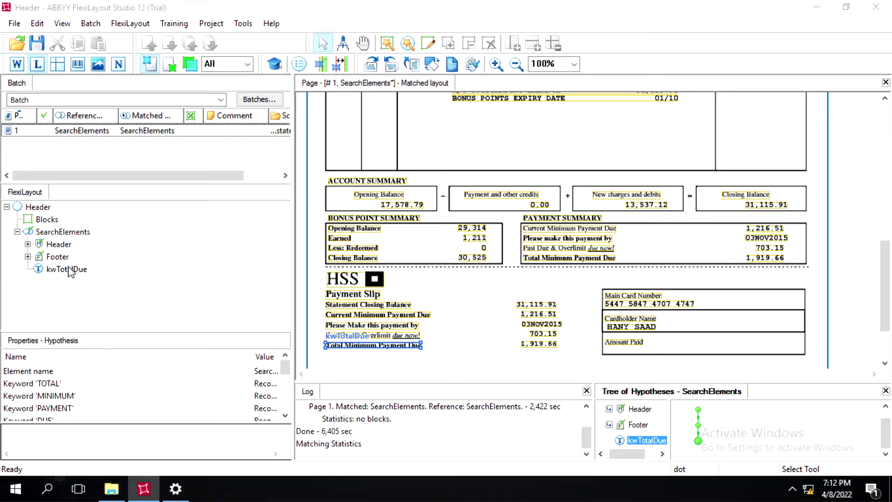
left_click(204, 204)
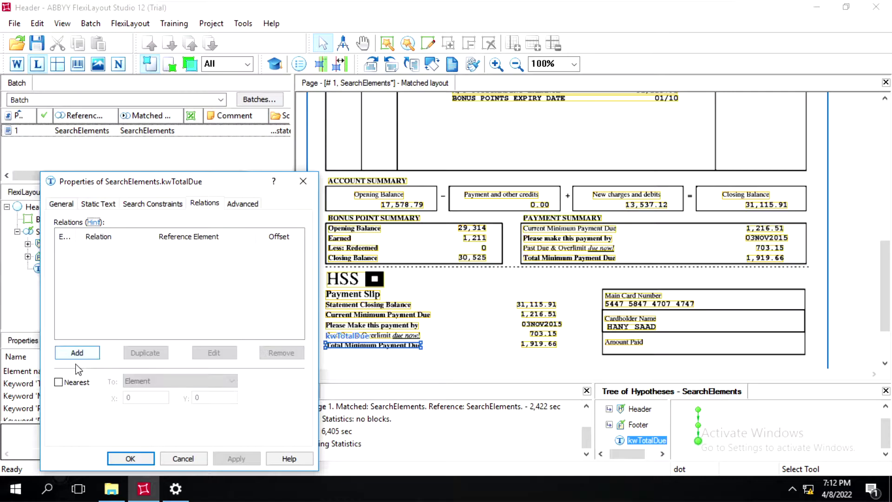
left_click(59, 383)
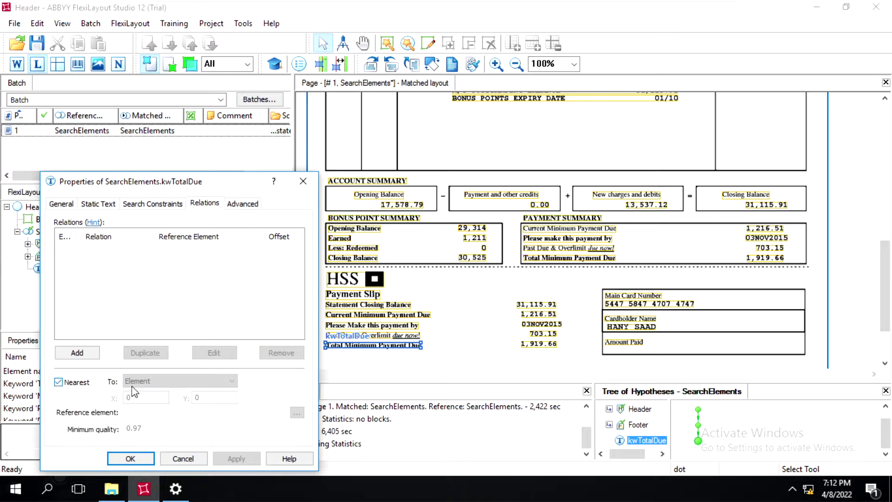
left_click(153, 382)
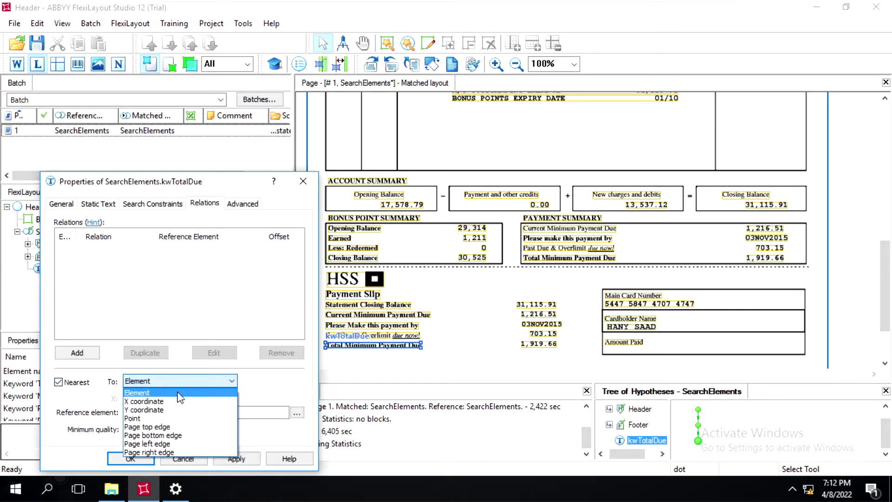
left_click(166, 449)
left_click(235, 459)
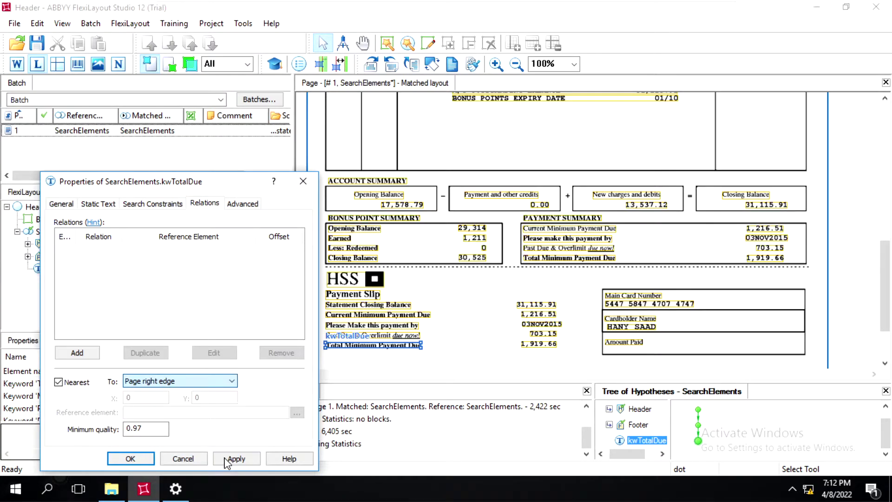
left_click(139, 459)
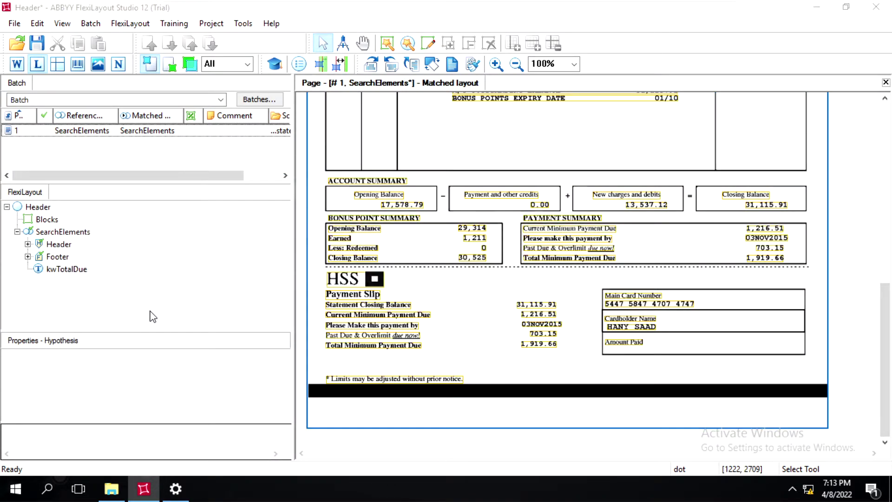
- Rerun the layout matching and inspect the kwTotalDue hypothesis in the Payment Summary area at 125% zoom
key("ctrl+r")
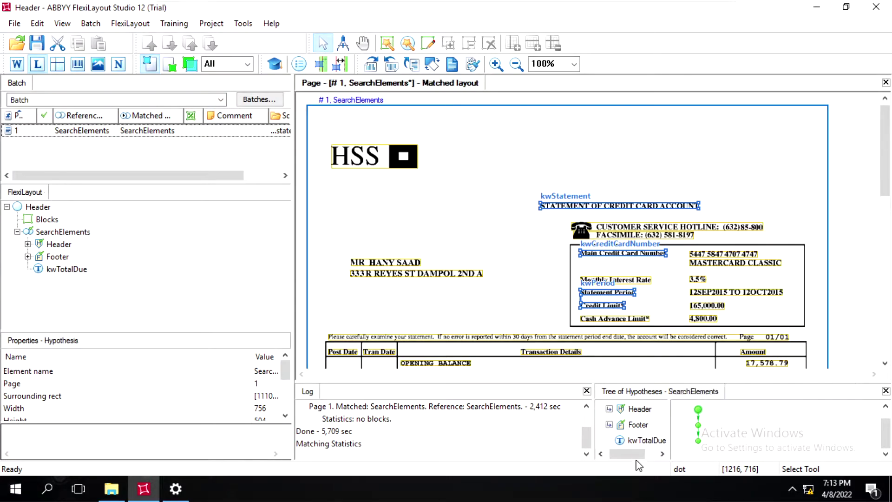
left_click(638, 443)
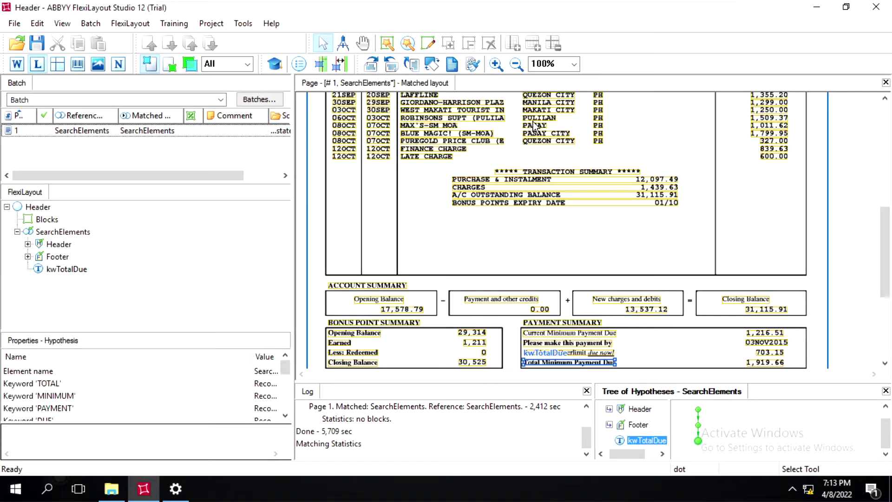
left_click(496, 64)
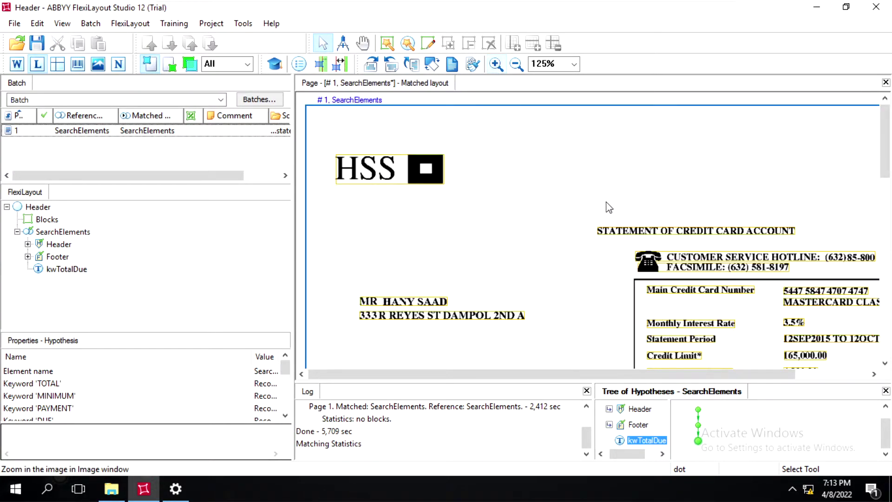
scroll(607, 208, "down", 5)
scroll(581, 214, "down", 5)
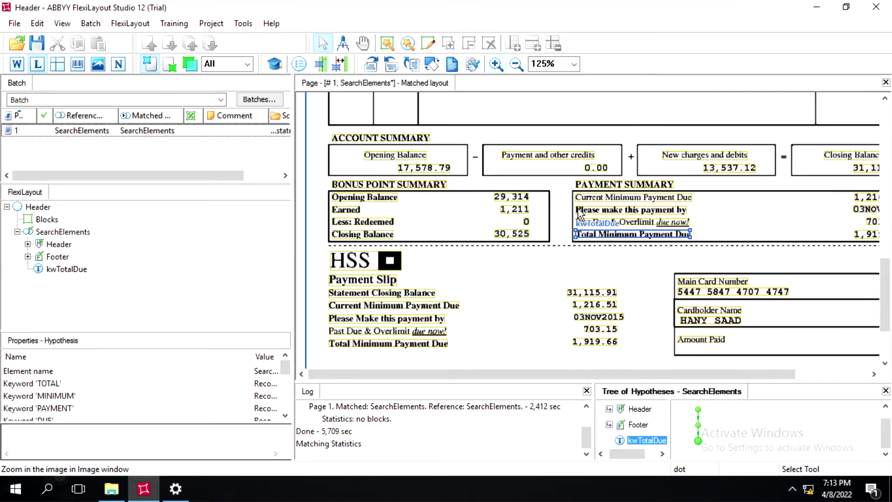
scroll(607, 214, "up", 2)
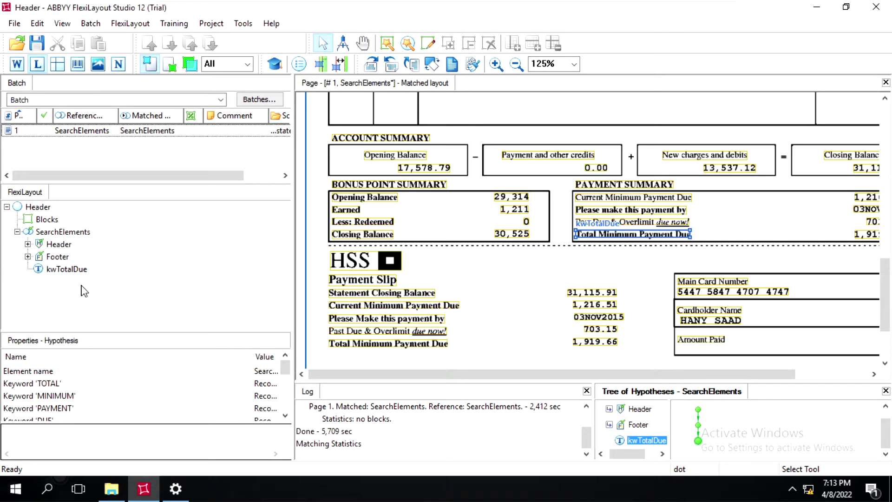
- Add a Currency search element directly under SearchElements
left_click(54, 233)
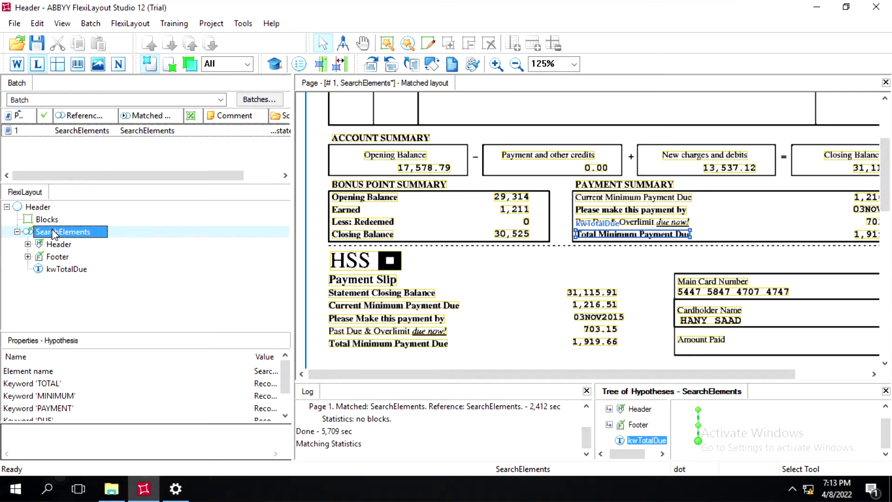
right_click(55, 232)
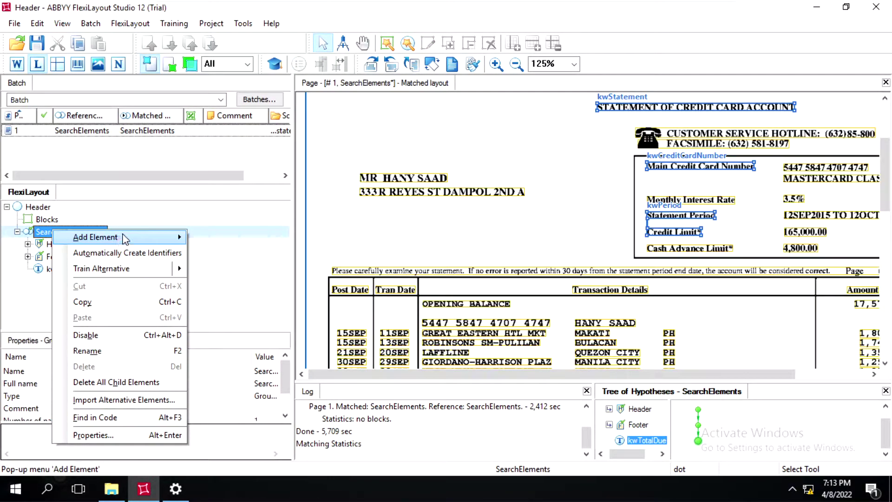
mouse_move(126, 238)
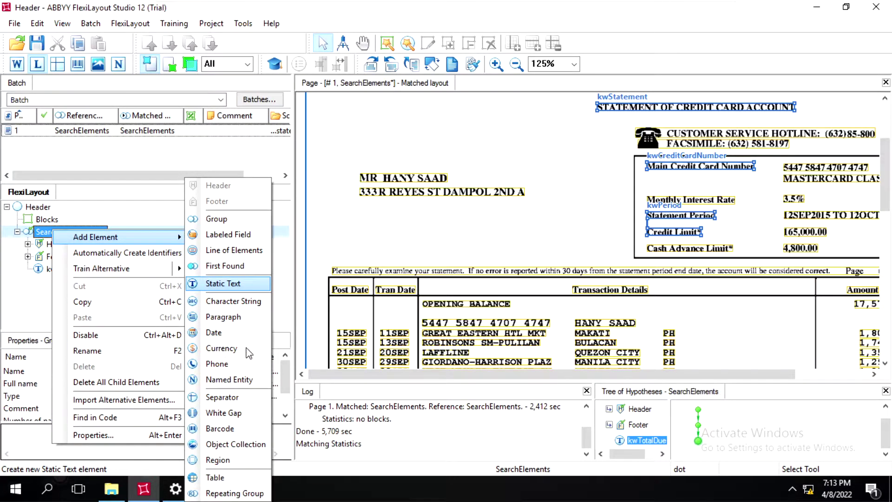
left_click(220, 349)
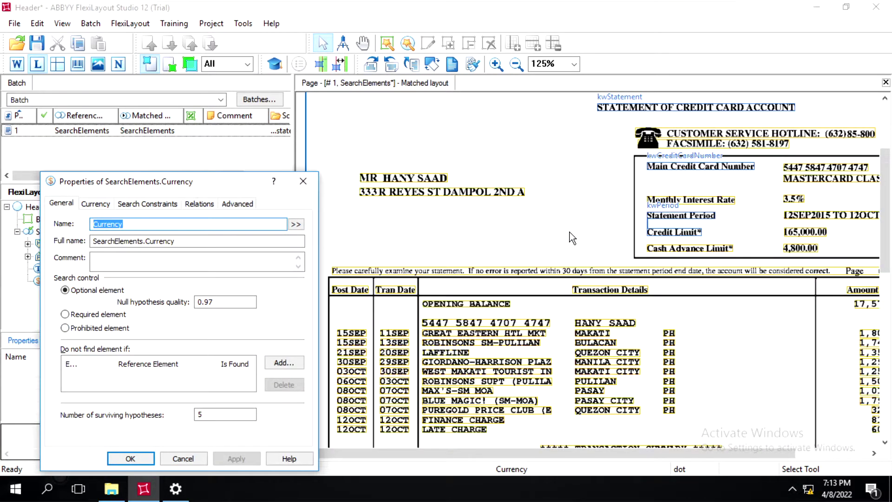
- Set the new currency element's name to "Total"
scroll(550, 210, "down", 5)
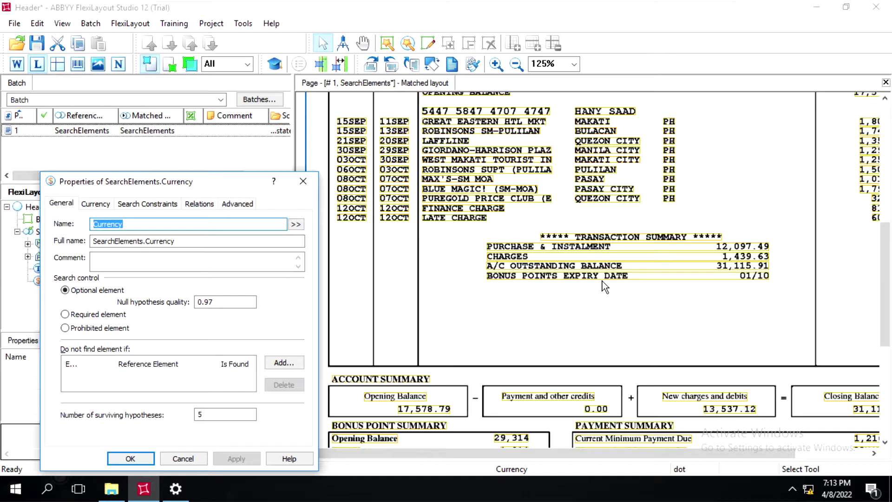
scroll(586, 314, "down", 3)
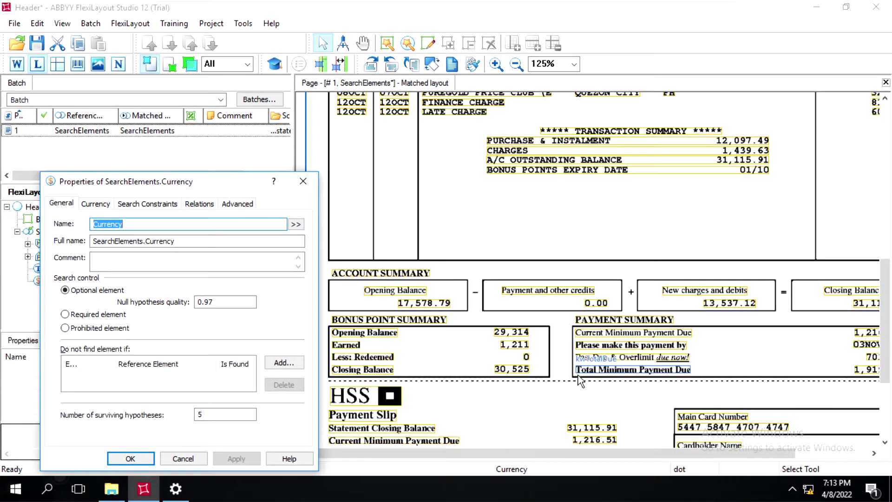
left_click(516, 66)
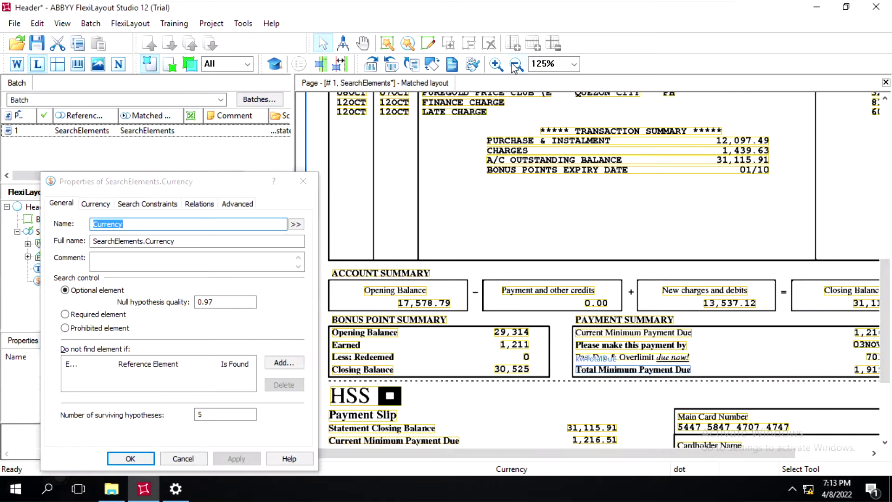
left_click(516, 67)
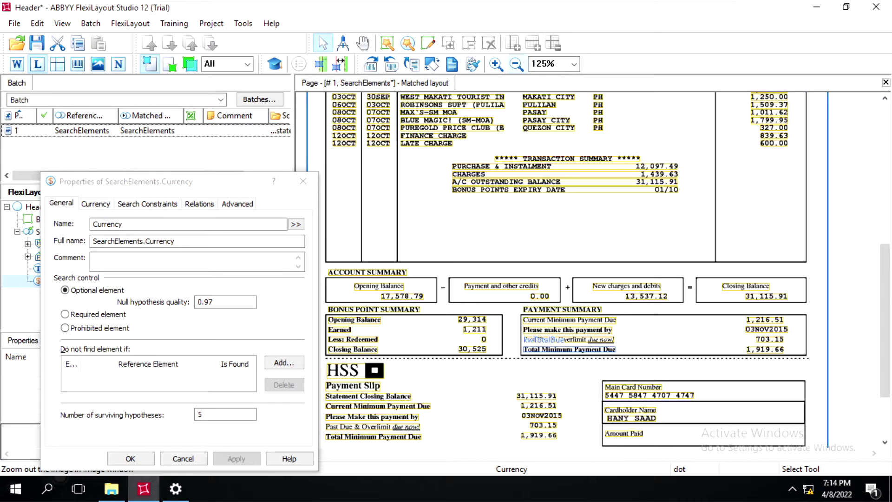
left_click(122, 224)
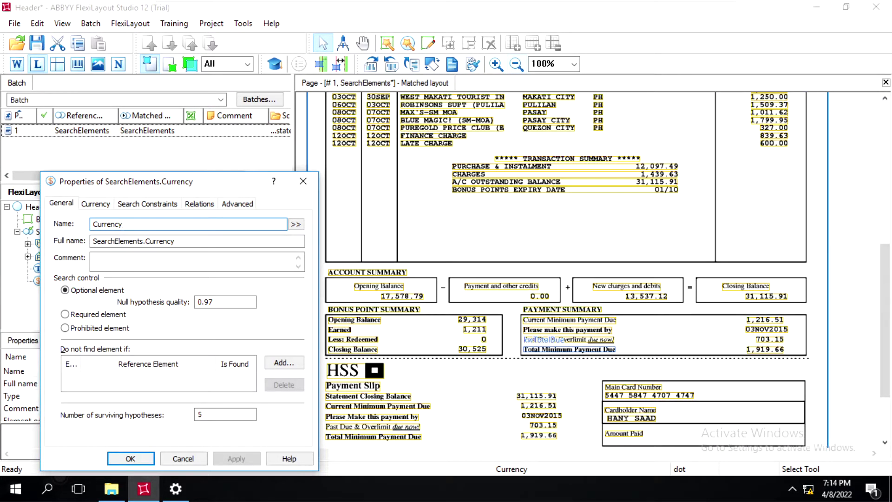
key("BackSpace")
key("BackSpace")
key("BackSpace")
key("BackSpace")
key("BackSpace")
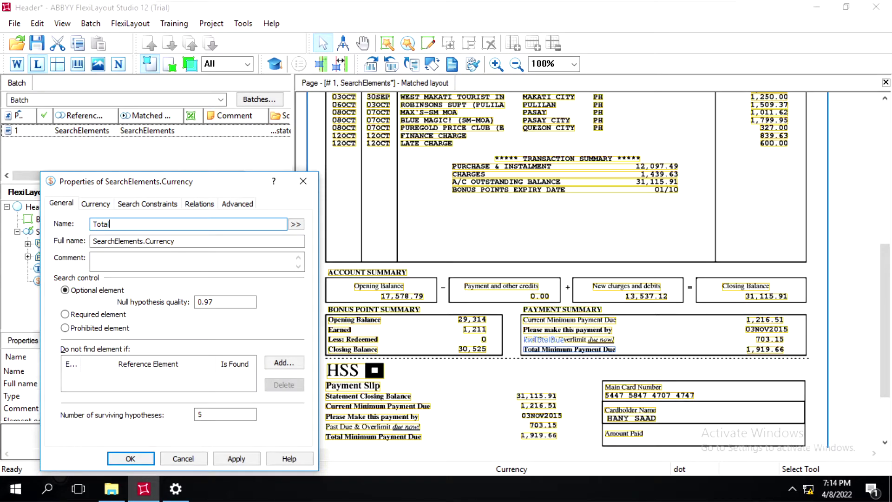
- Start a new relation for the currency element, placing it right of the right boundary of kwTotalDue
left_click(96, 204)
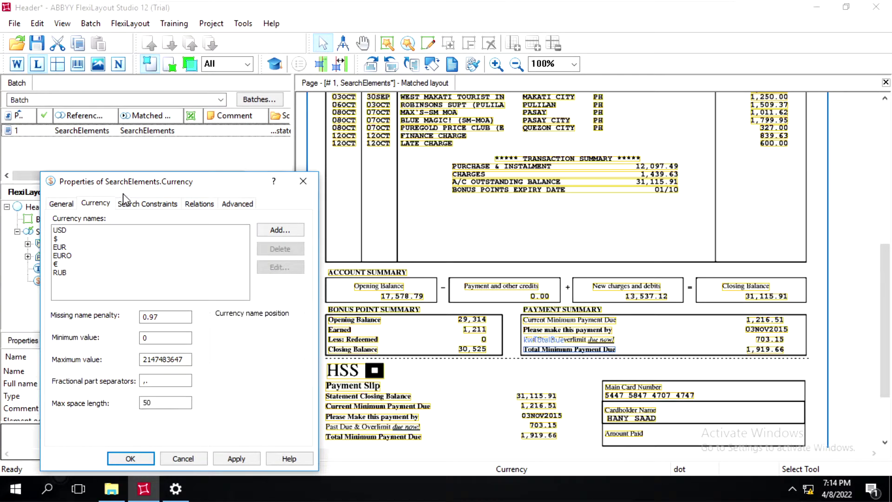
left_click(200, 205)
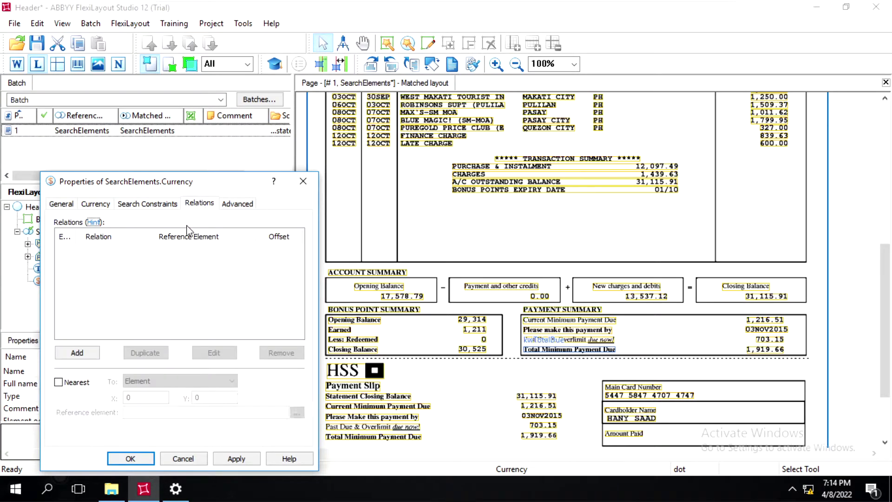
left_click(88, 354)
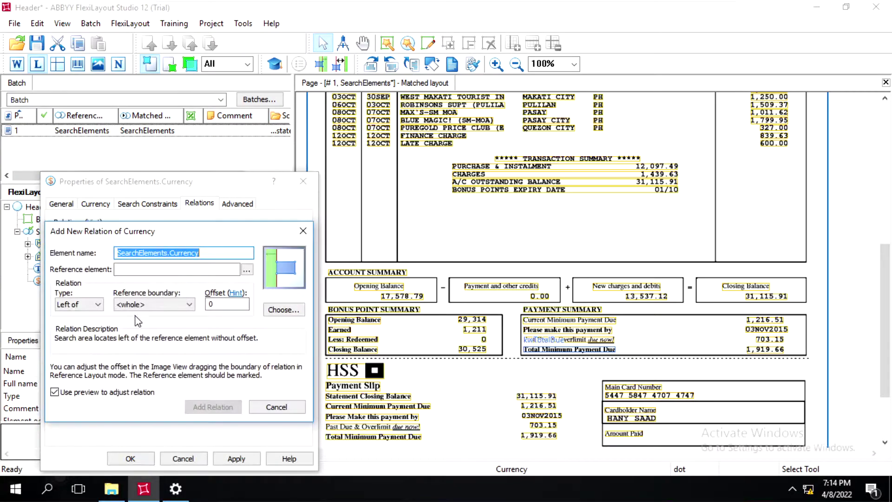
left_click(247, 270)
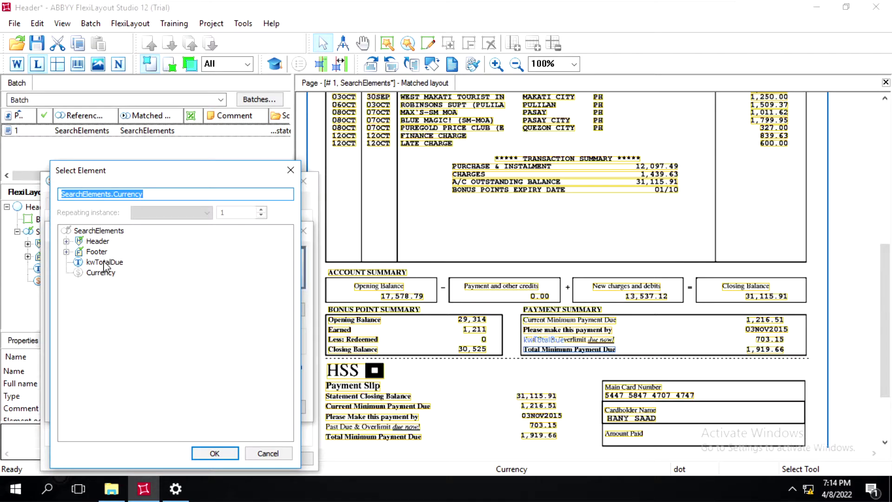
double_click(104, 262)
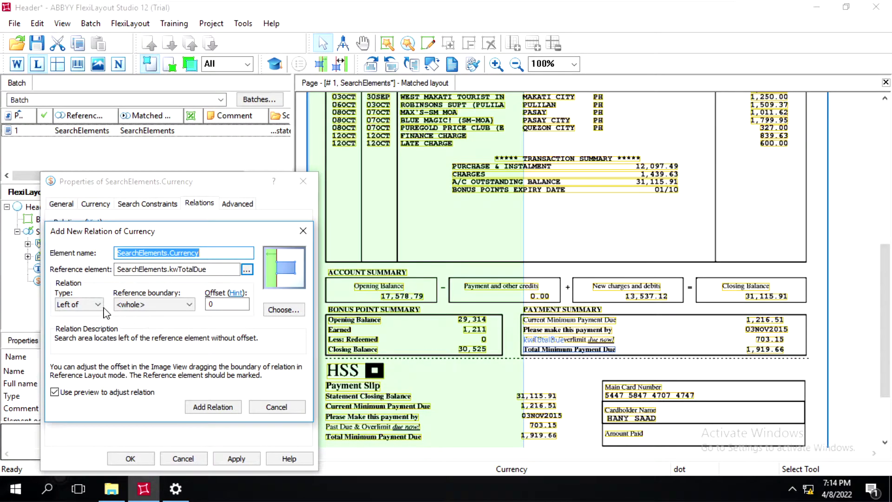
left_click(88, 306)
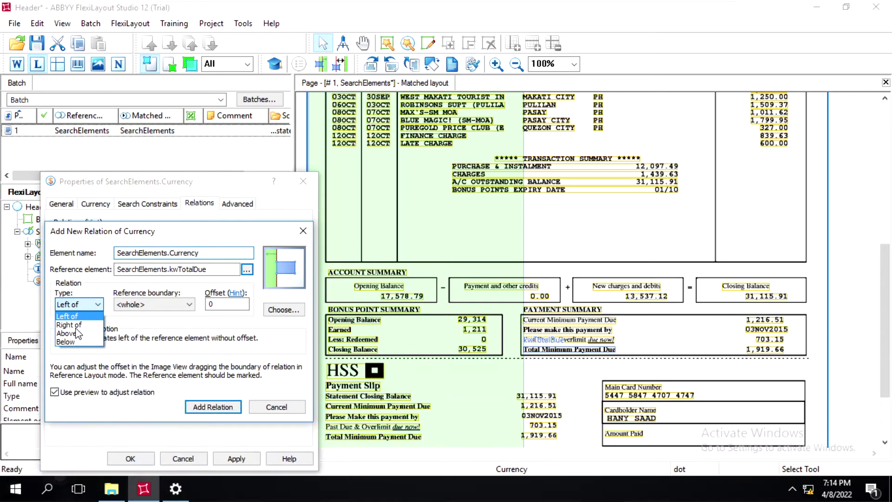
left_click(69, 324)
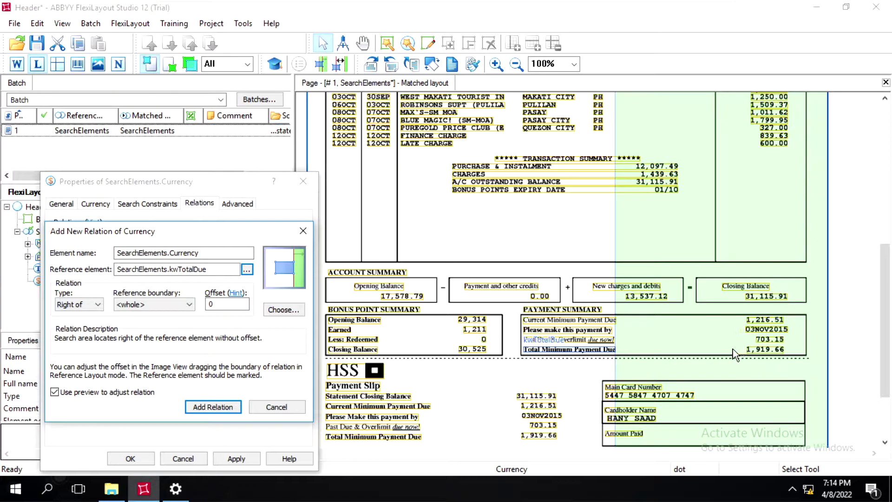
left_click(161, 306)
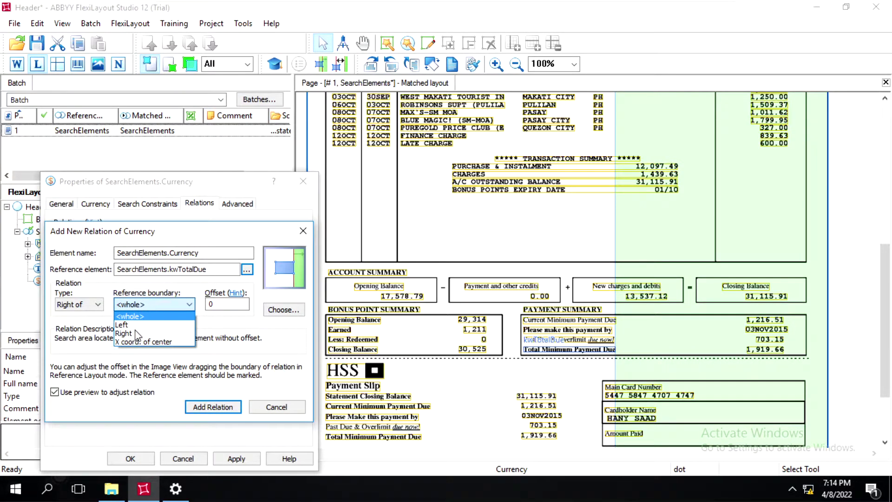
left_click(125, 334)
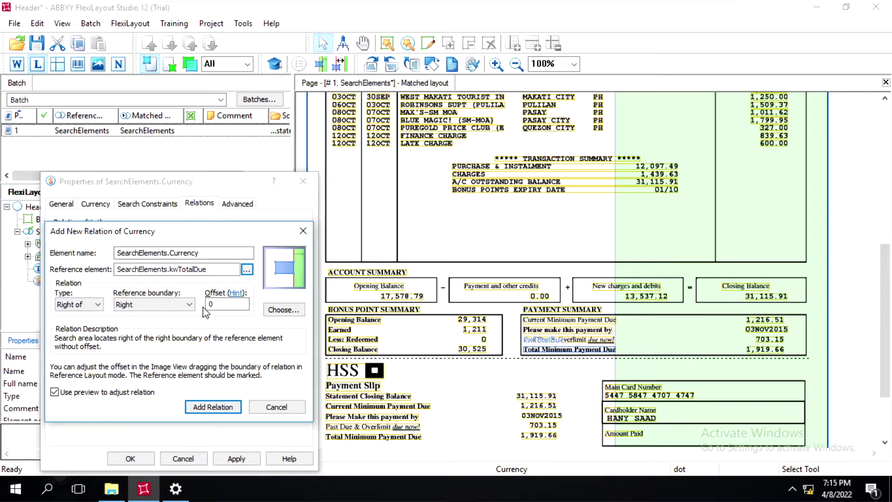
- Measure the gap between the Total Minimum Payment Due label and its amount, and add the relation with an offset of 609
left_click(227, 304)
left_click(615, 350)
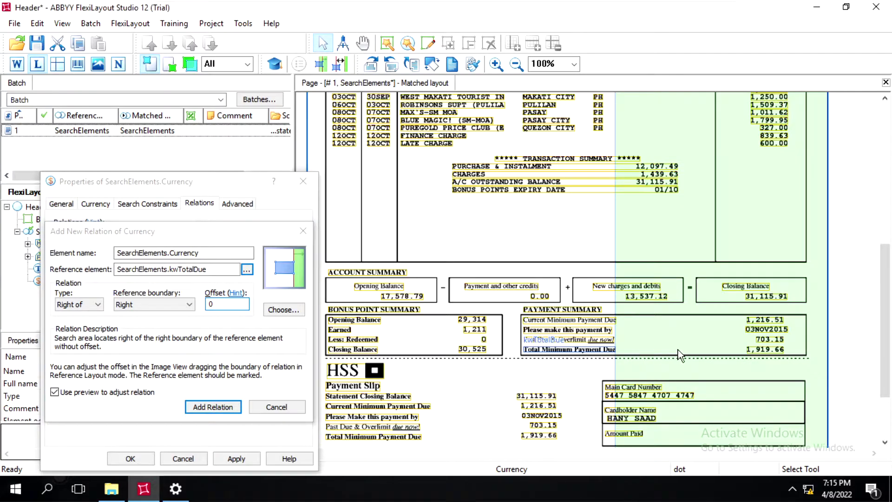
left_click_drag(731, 349, 743, 350)
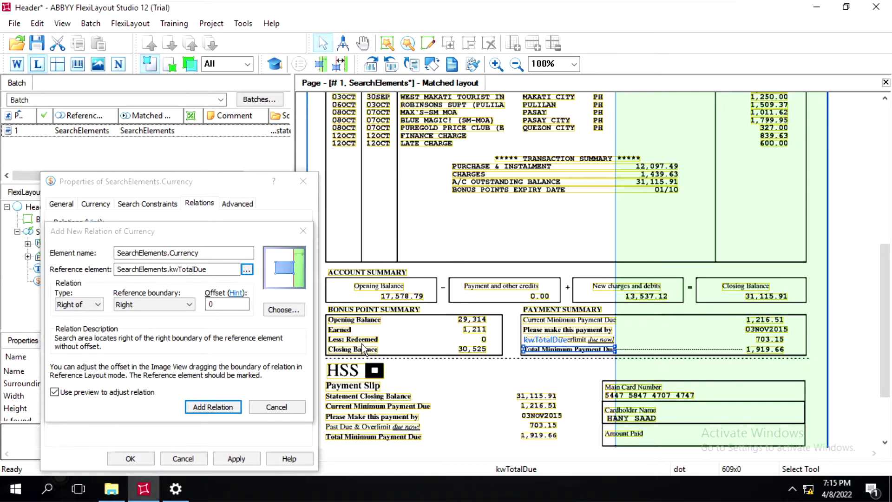
left_click(229, 302)
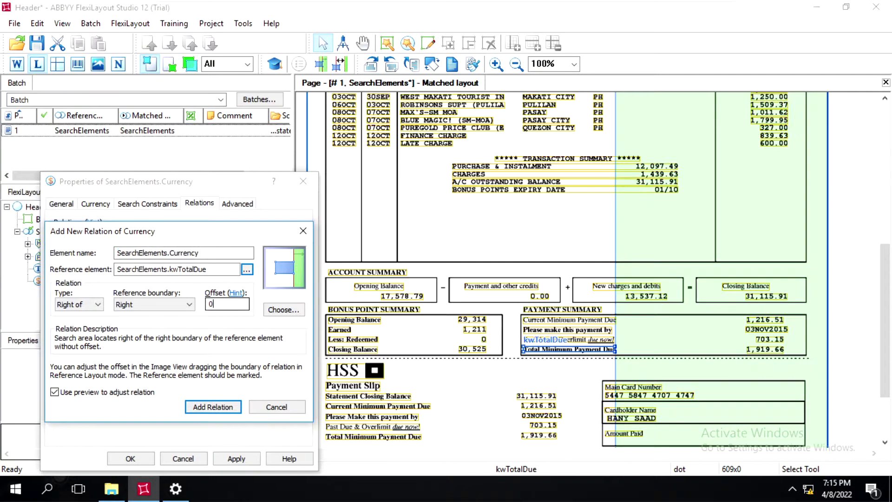
key("BackSpace")
type("609")
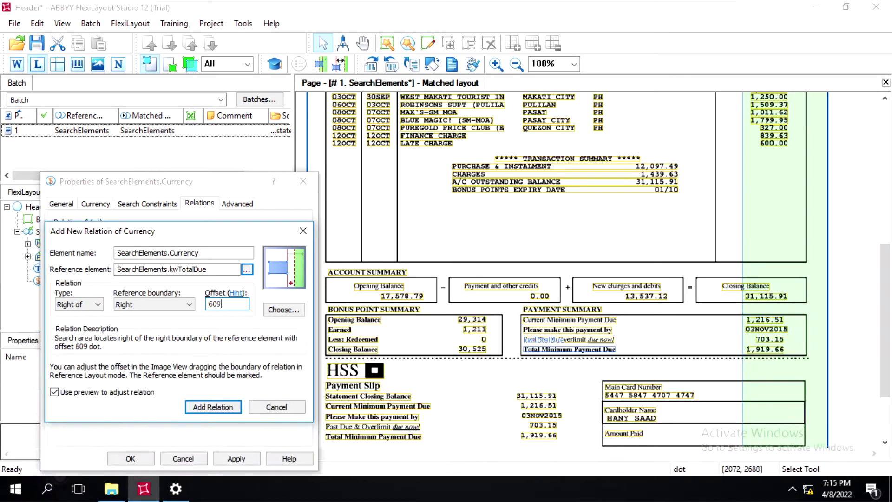
left_click(213, 407)
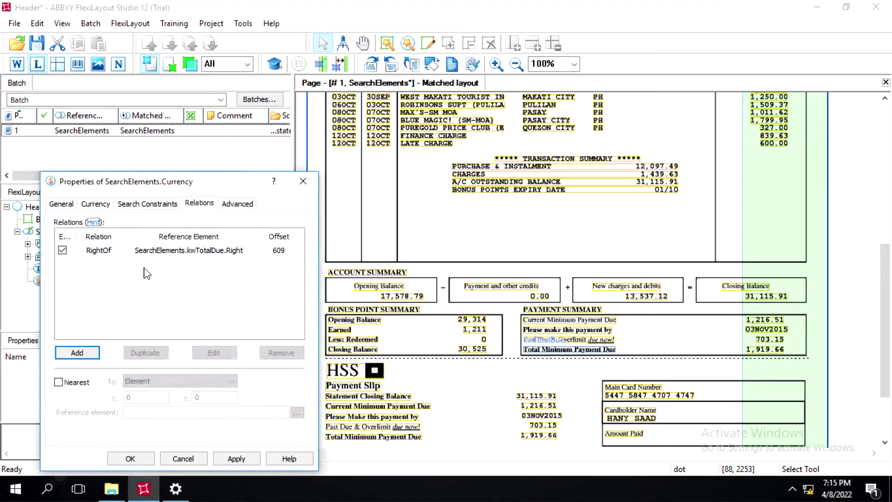
- Duplicate the RightOf relation and change the copy's type to Left of, keeping Right as the reference boundary
left_click(122, 257)
left_click(121, 257)
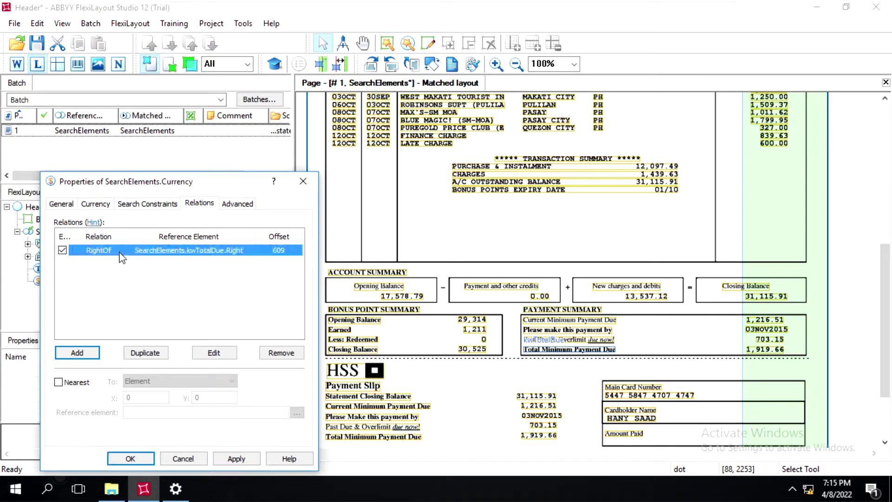
left_click(146, 354)
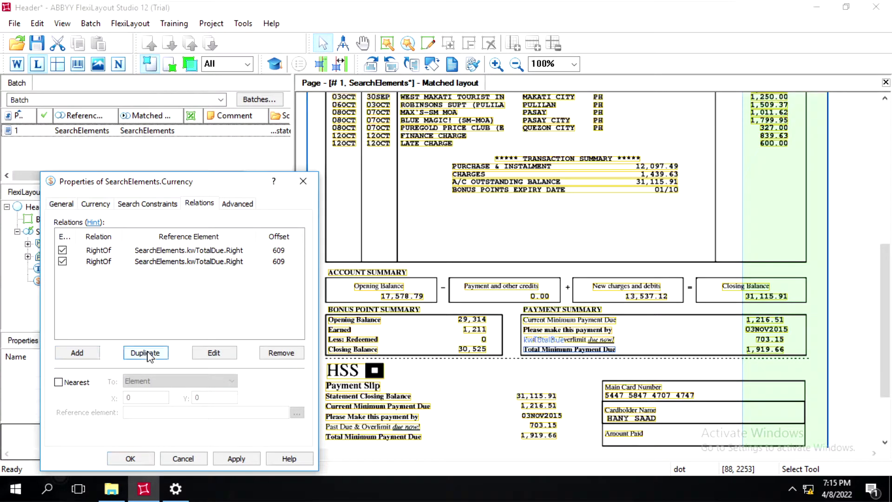
double_click(111, 263)
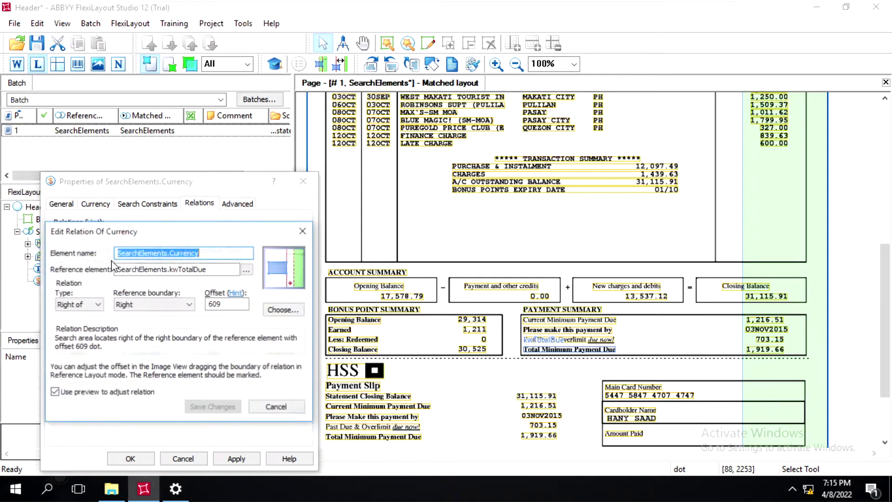
left_click(99, 306)
left_click(82, 317)
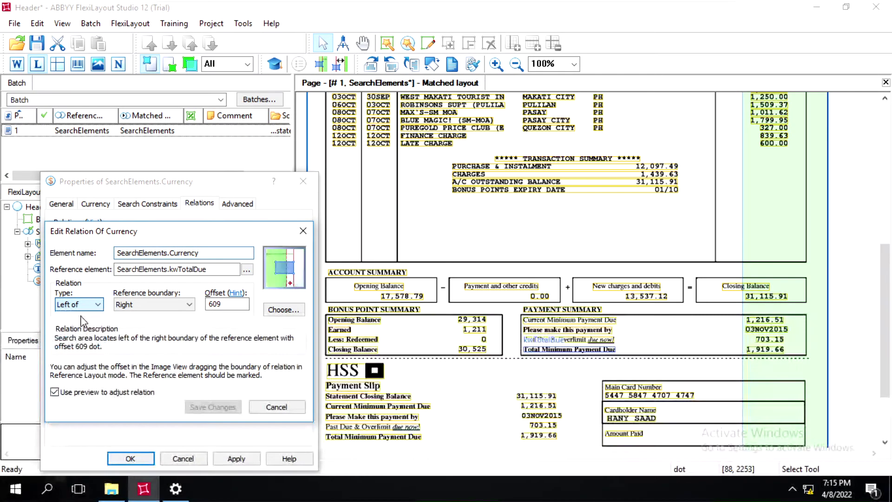
left_click(181, 307)
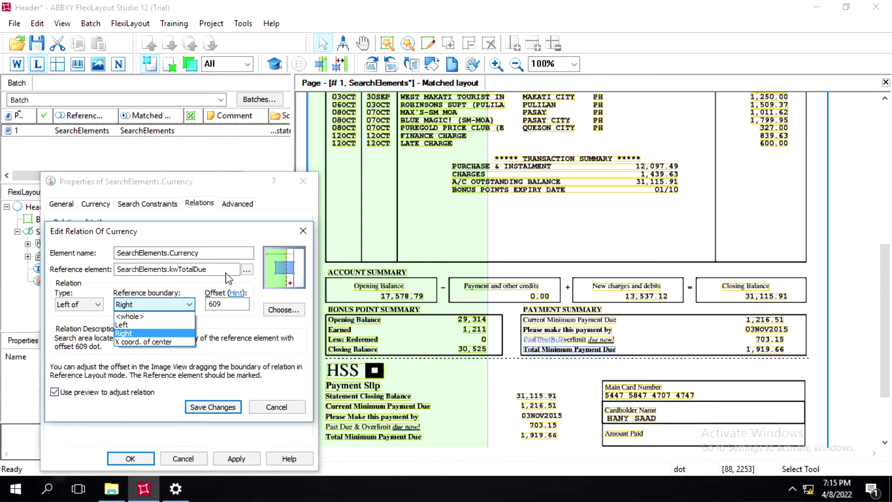
left_click(147, 335)
left_click(185, 305)
- Set the offset of the duplicated Left of relation to -850
left_click(226, 305)
left_click(222, 304)
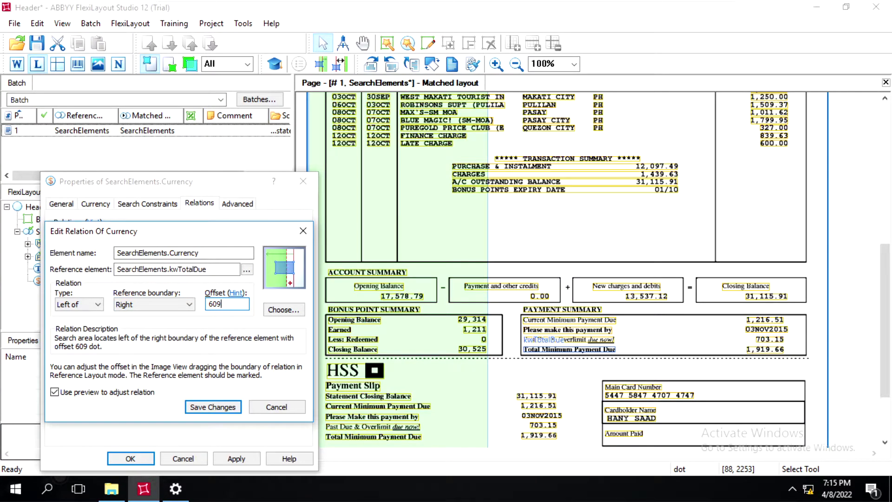
left_click(210, 304)
type("-")
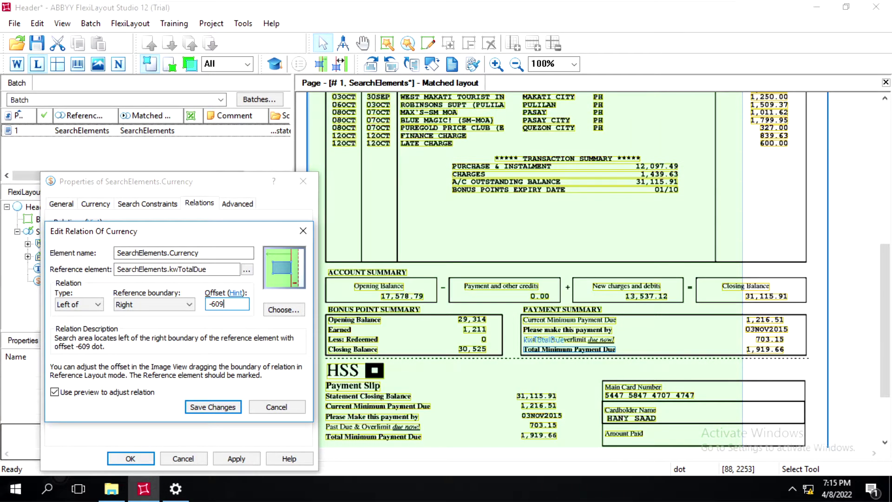
key("BackSpace")
key("BackSpace")
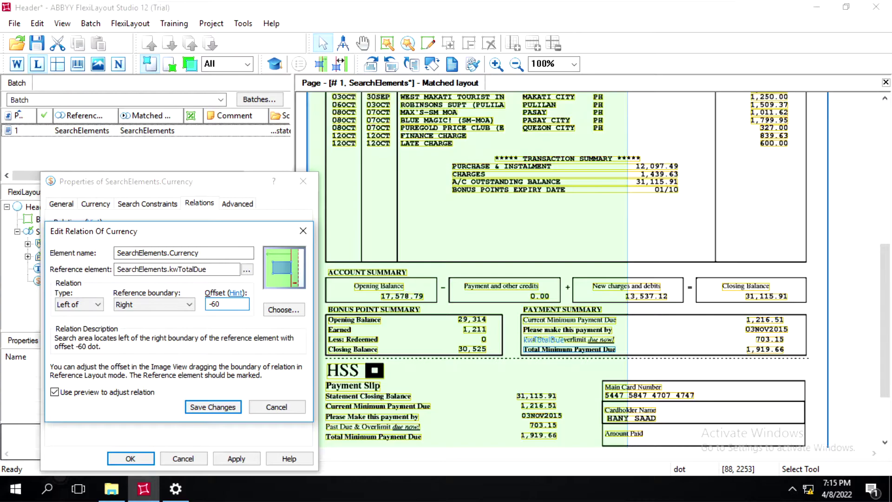
key("BackSpace")
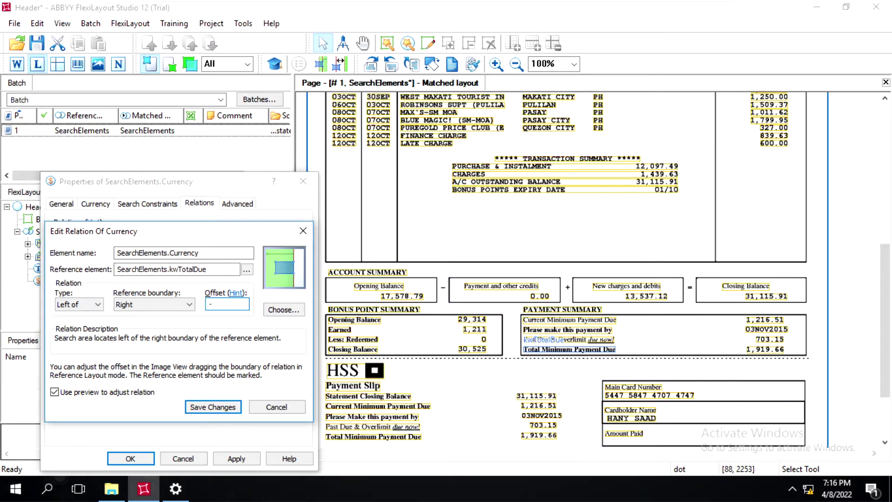
type("8")
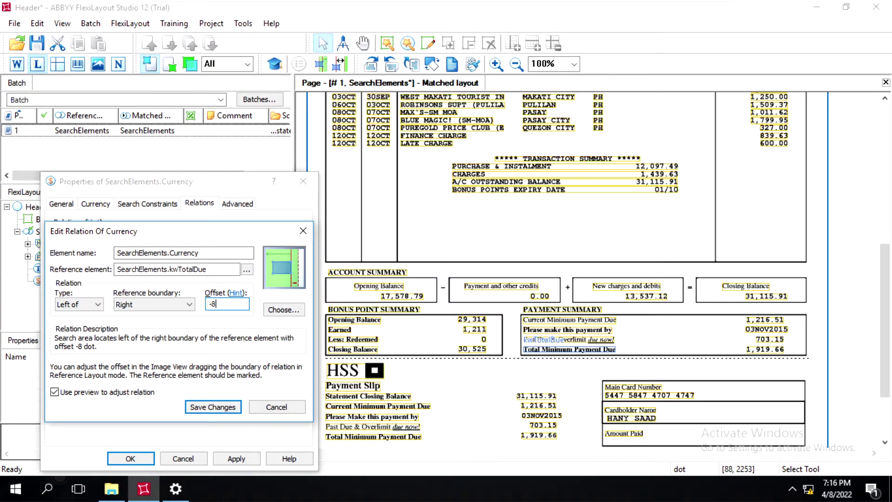
type("50")
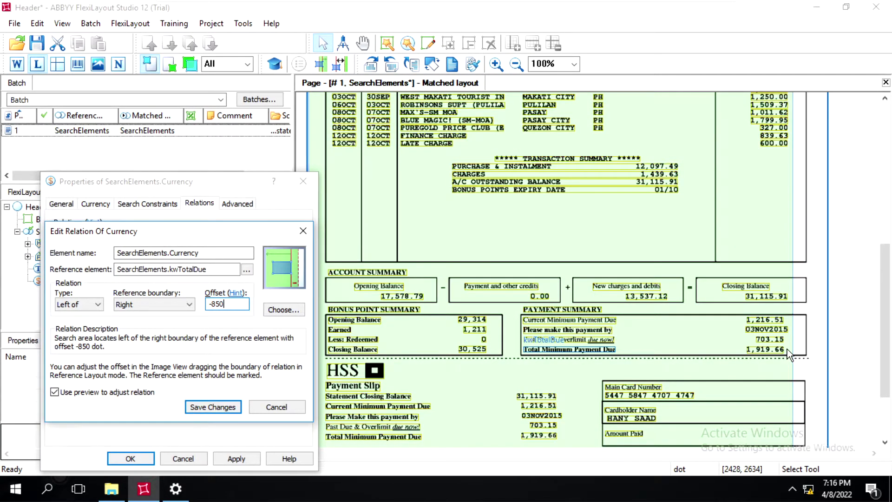
- Save the edited Left of relation and start a new Above relation for the currency element, referencing kwTotalDue
left_click(210, 408)
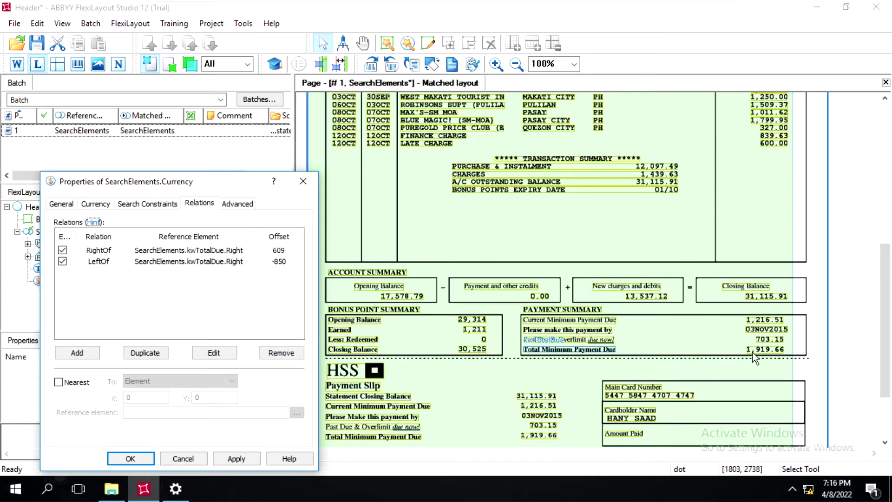
left_click(78, 352)
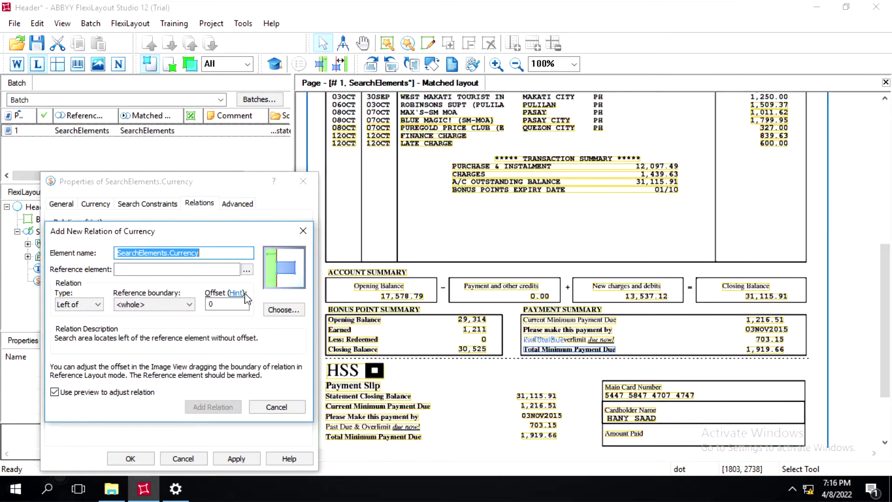
left_click(247, 270)
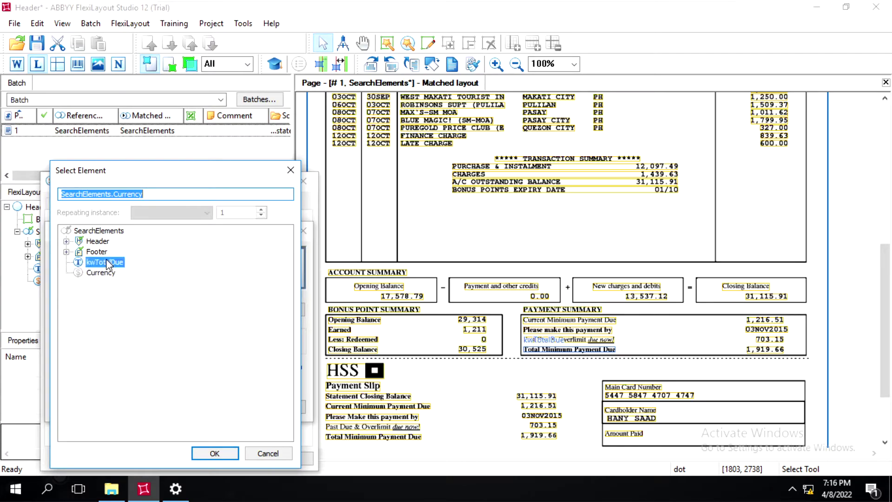
double_click(106, 262)
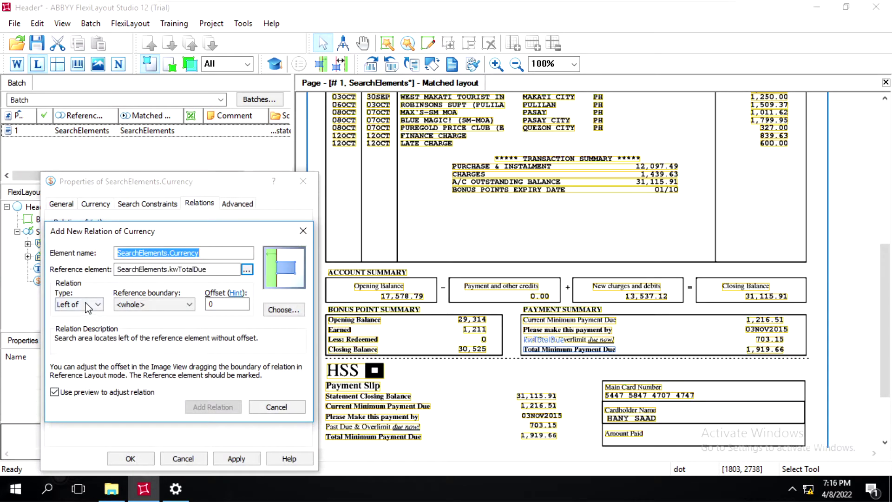
left_click(93, 304)
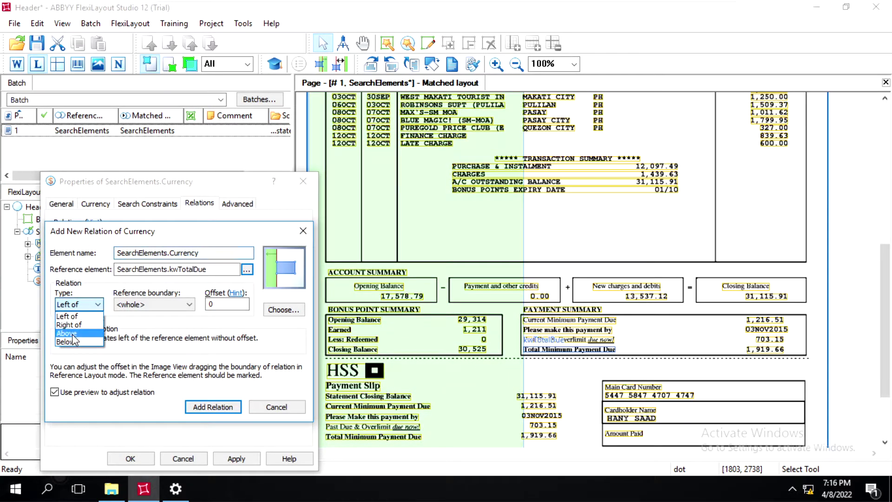
left_click(72, 334)
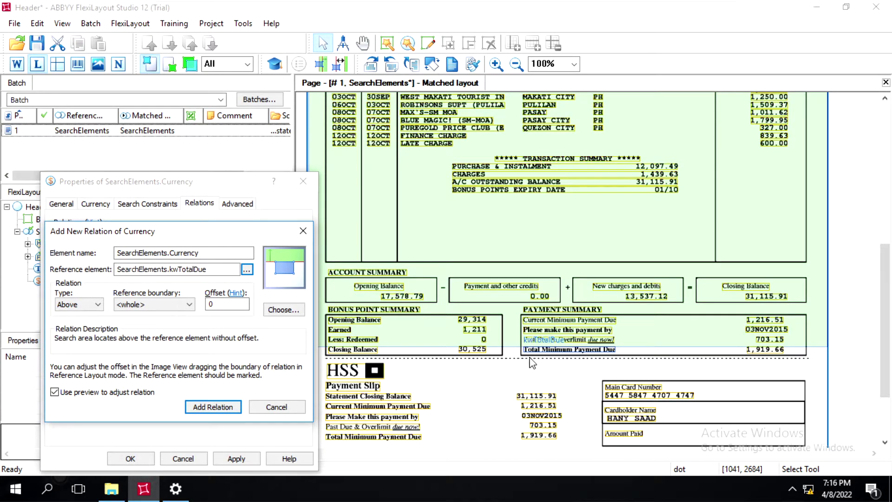
- Use the Bottom reference boundary with an offset of -10 for the Above relation and add it
key("Tab")
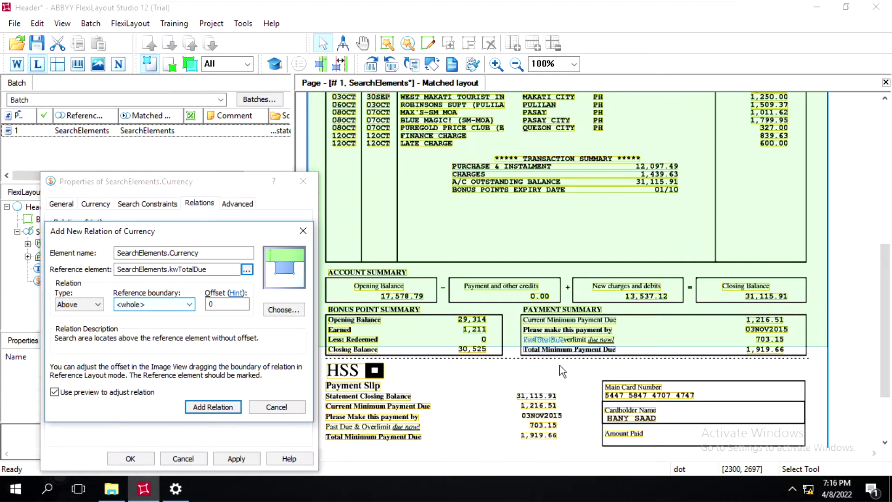
left_click(175, 310)
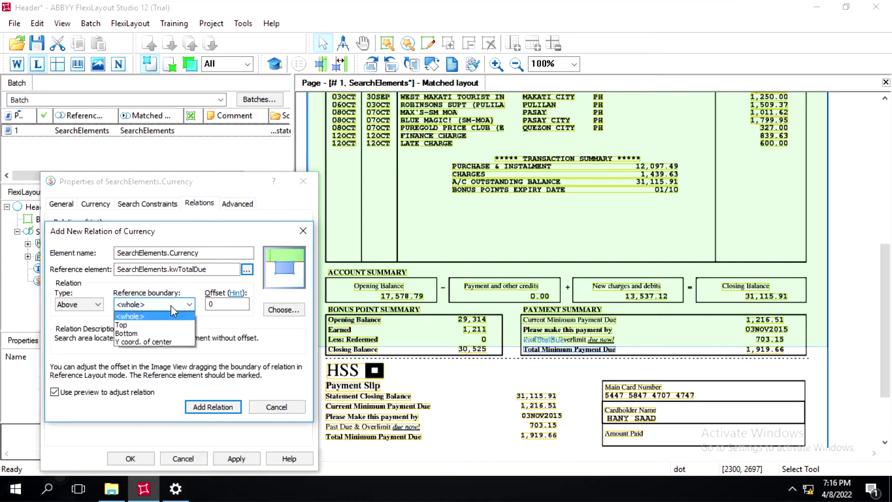
left_click(131, 334)
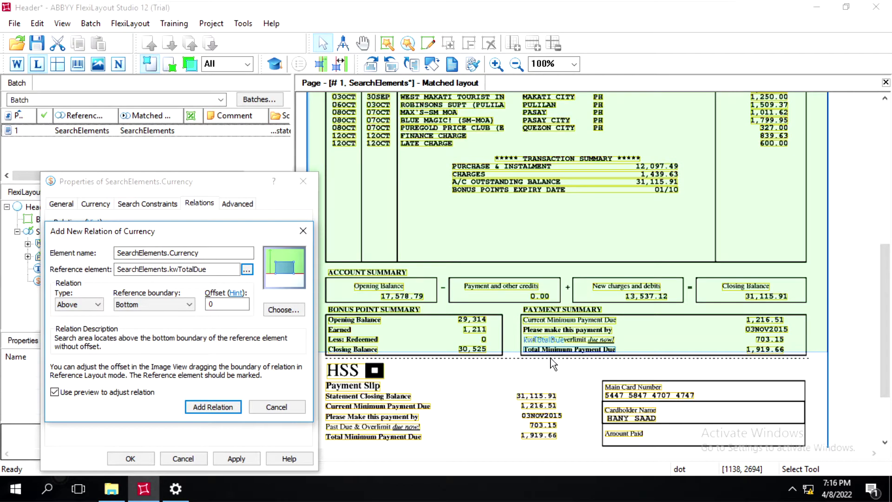
left_click(216, 305)
key("BackSpace")
type("10")
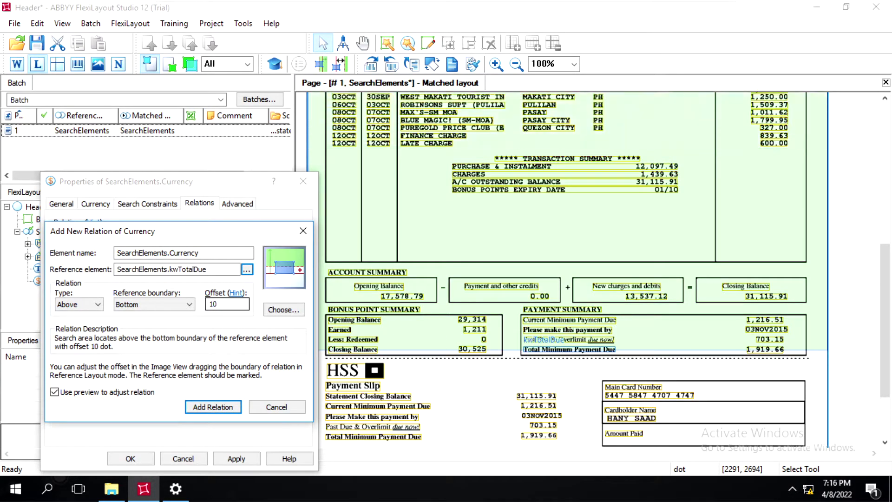
type("-")
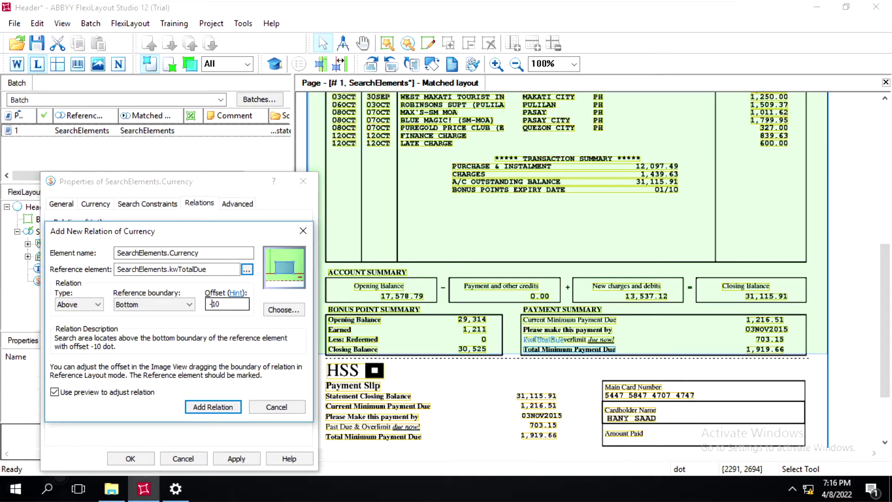
left_click(202, 409)
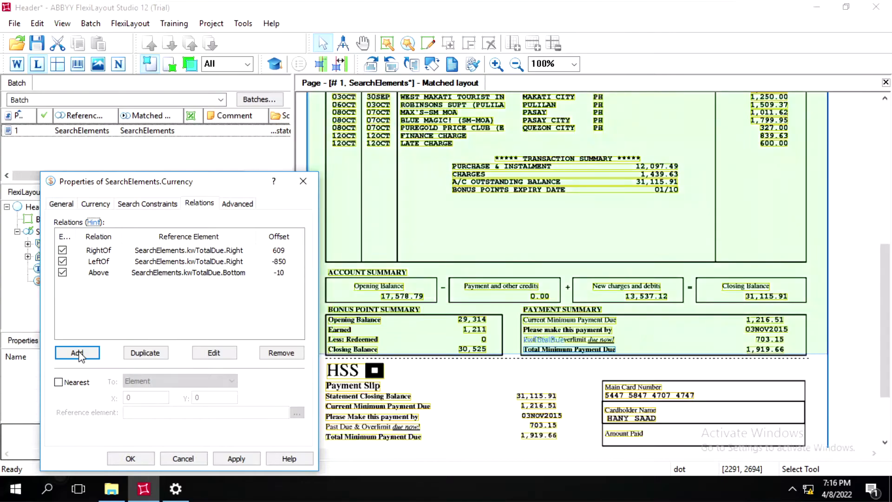
- Start another relation for the currency element, placing its search area below kwTotalDue
left_click(77, 354)
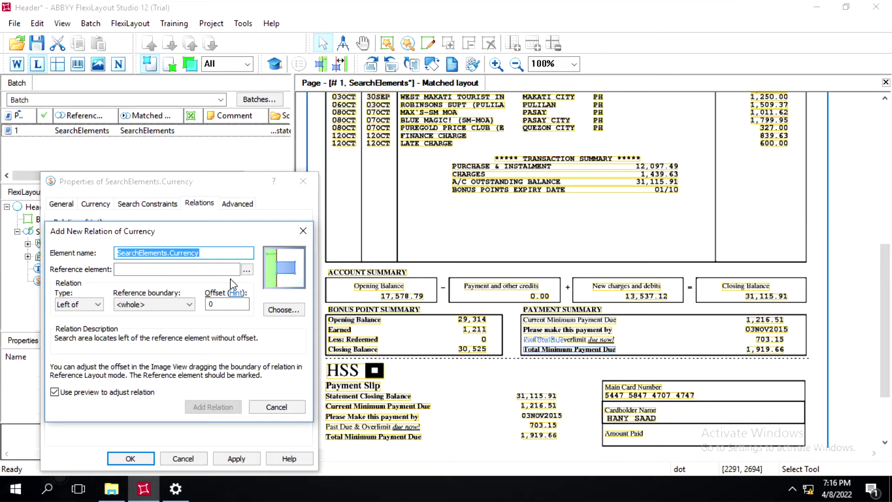
left_click(246, 271)
double_click(109, 262)
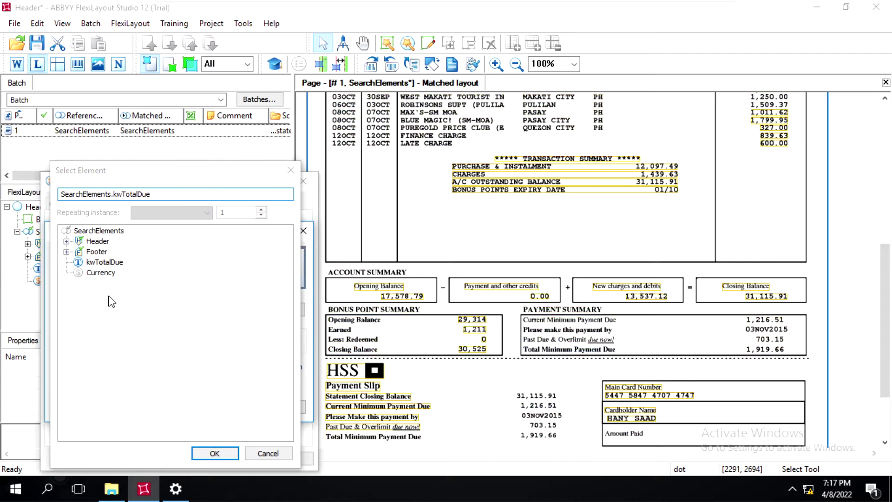
left_click(96, 307)
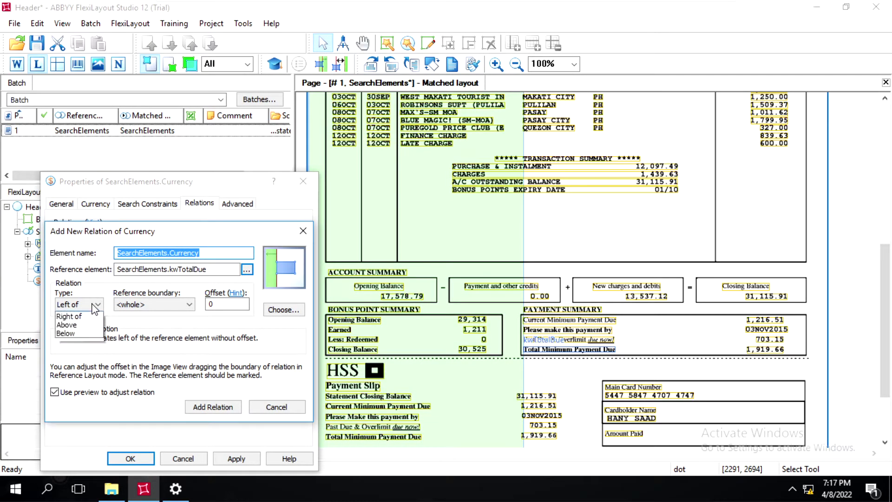
left_click(75, 342)
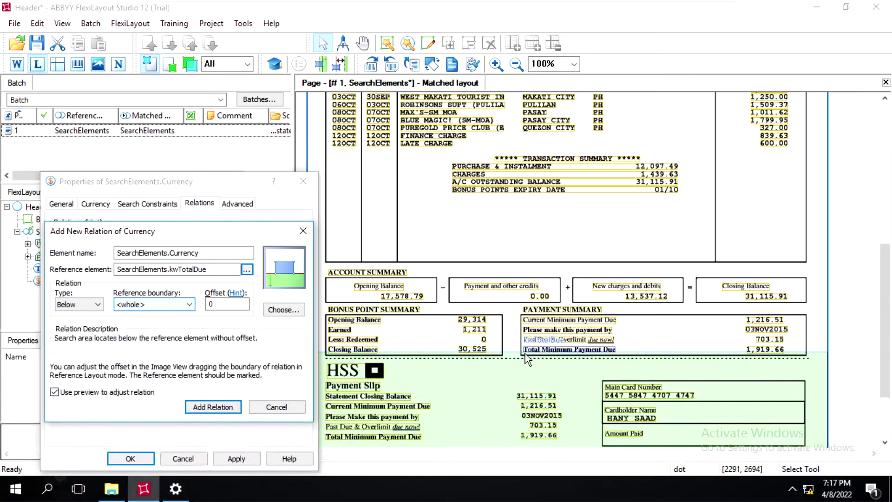
- Set the Below relation's reference boundary to Top and its offset to -10, and add the relation
left_click(167, 305)
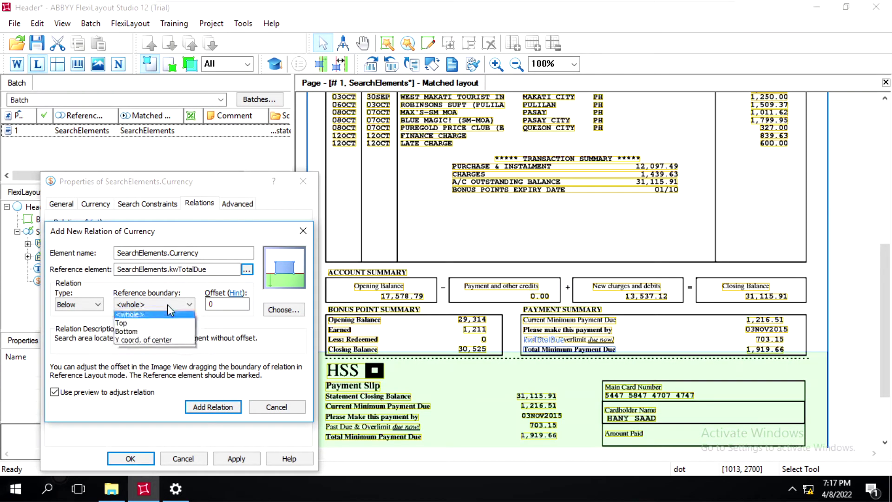
left_click(131, 325)
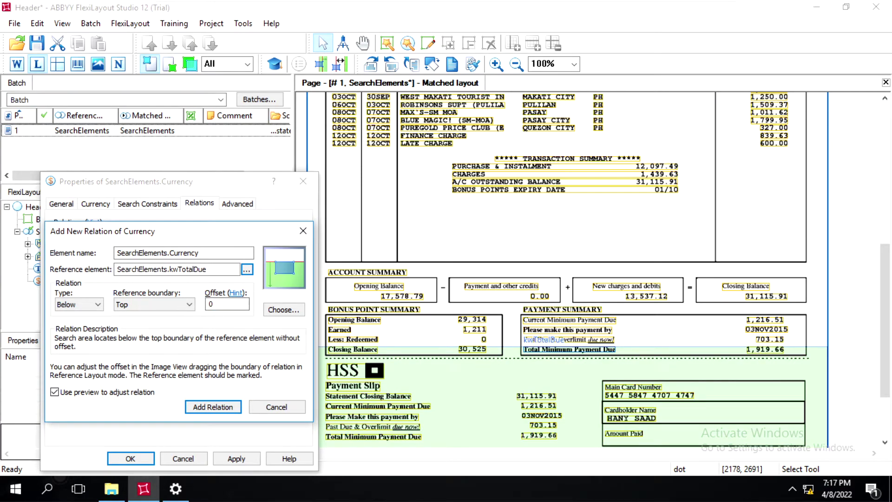
left_click(210, 304)
type("-1")
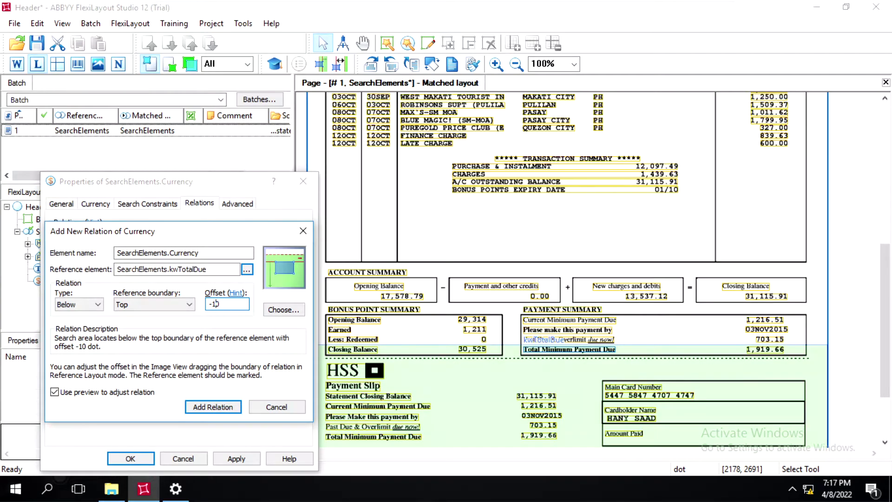
left_click(217, 407)
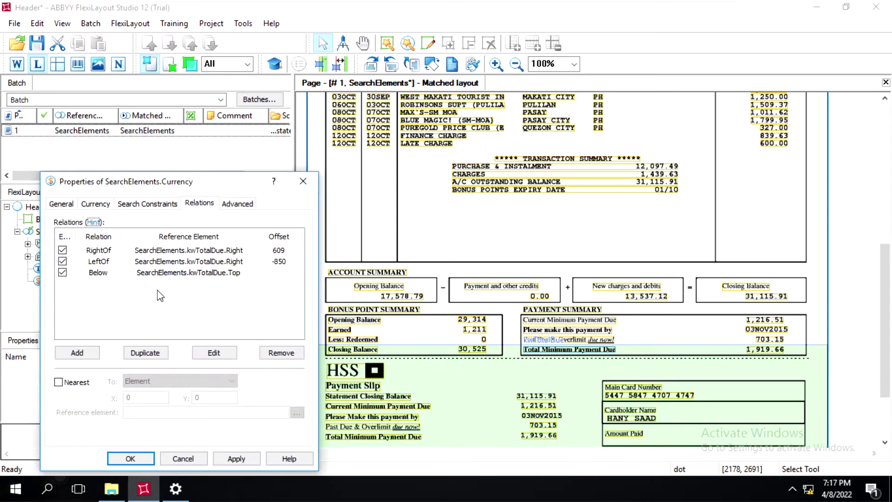
- Preview all four currency relations together on the page, and apply the element's properties
left_click(119, 251)
key("shift+Down")
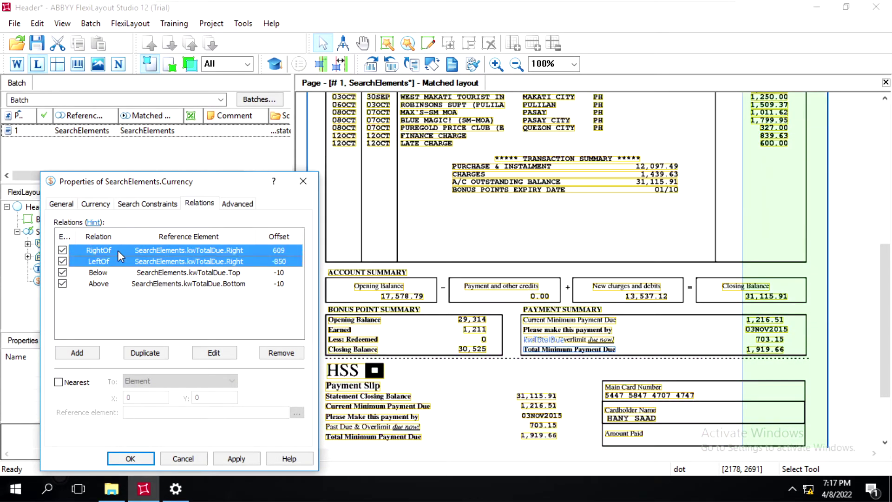
key("shift+Down")
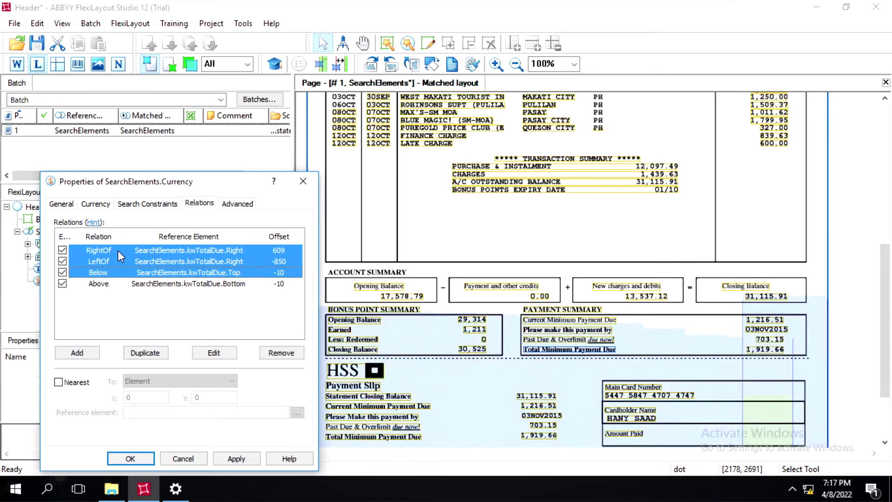
key("shift+Down")
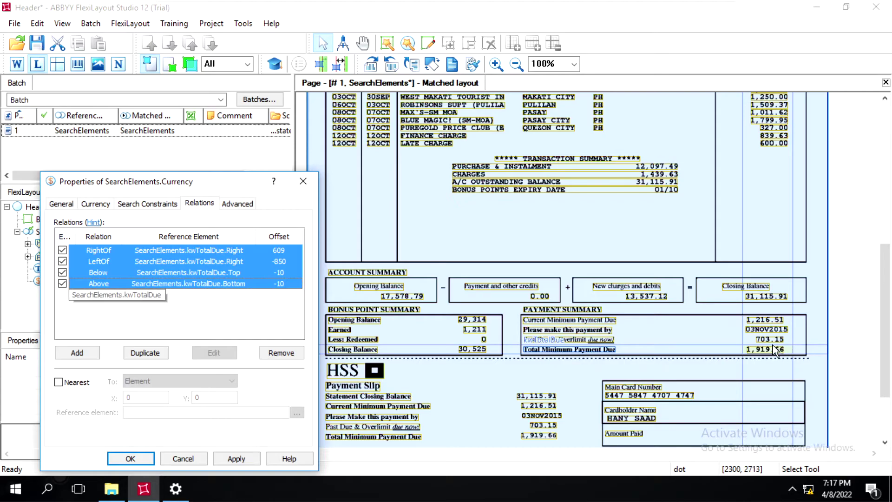
left_click(236, 459)
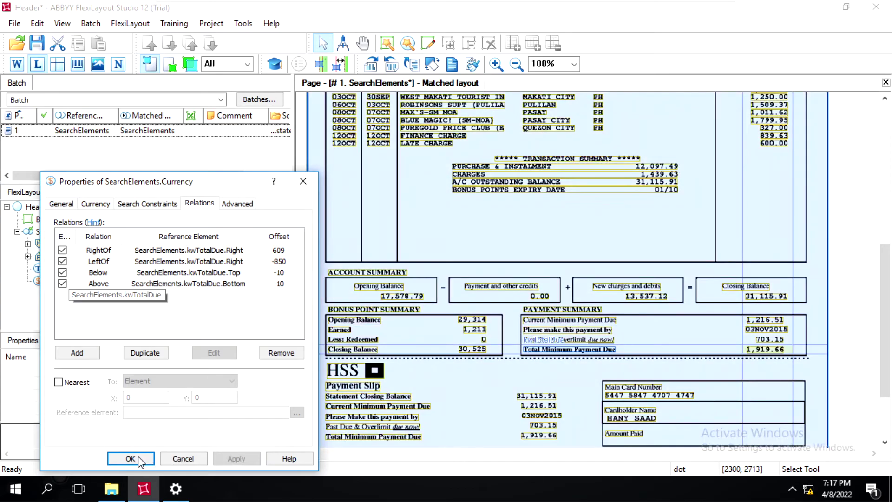
left_click(133, 459)
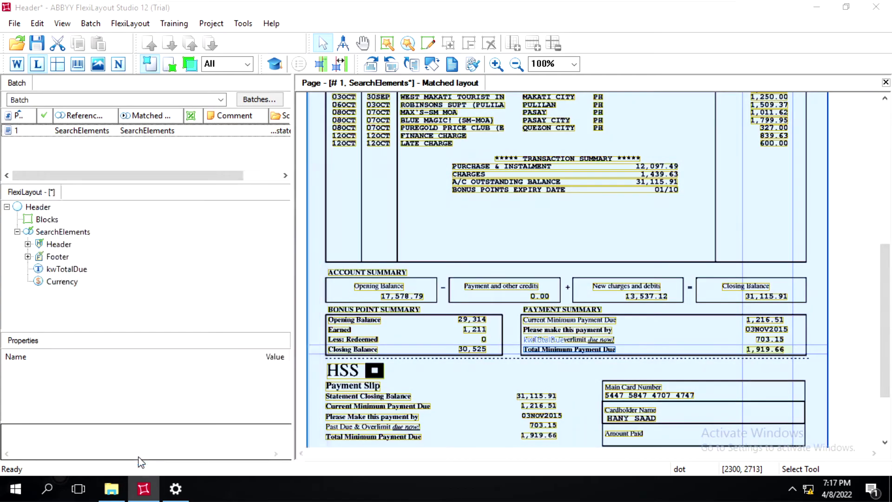
- Match page 1 against the FlexiLayout and display the Total element's hypothesis on the page
left_click(98, 135)
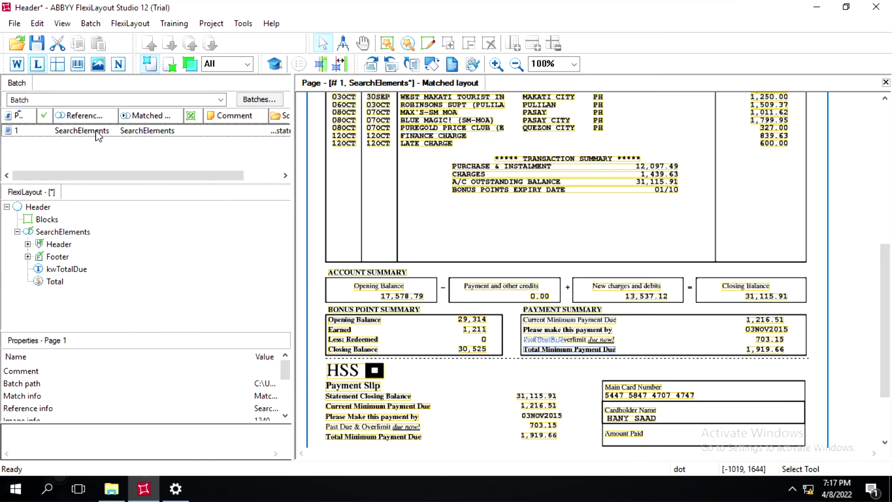
key("F5")
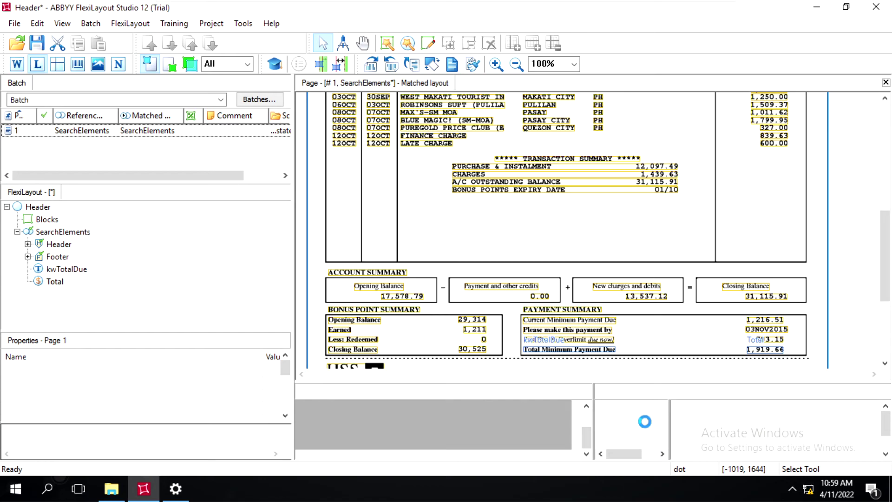
scroll(648, 428, "down", 3)
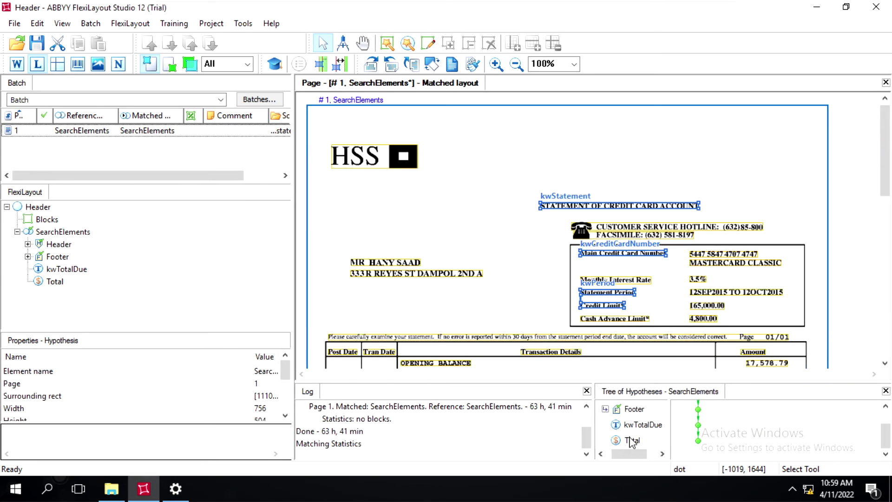
left_click(632, 440)
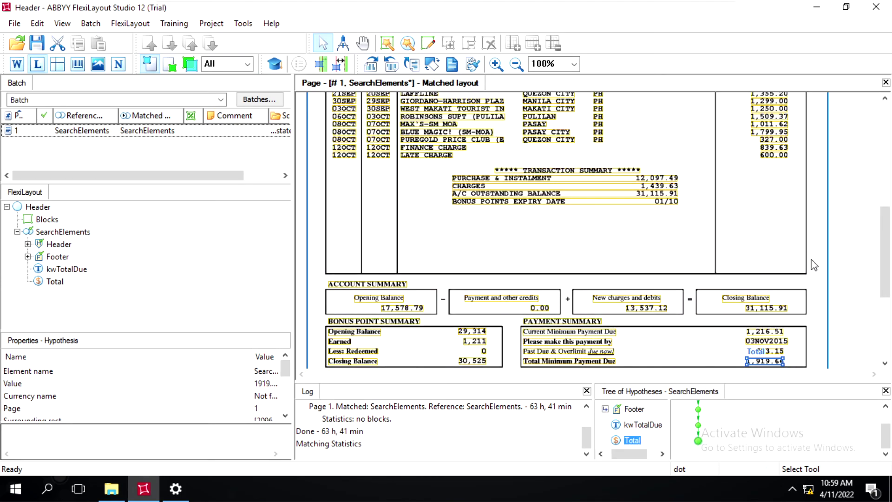